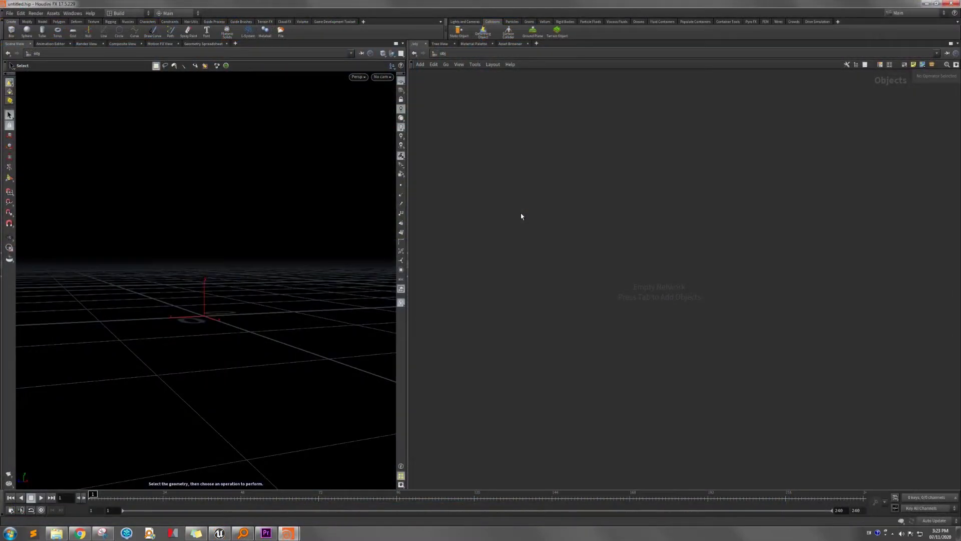
# Step: Create a Geometry object, geo1, and dive inside it
pyautogui.press('Tab')
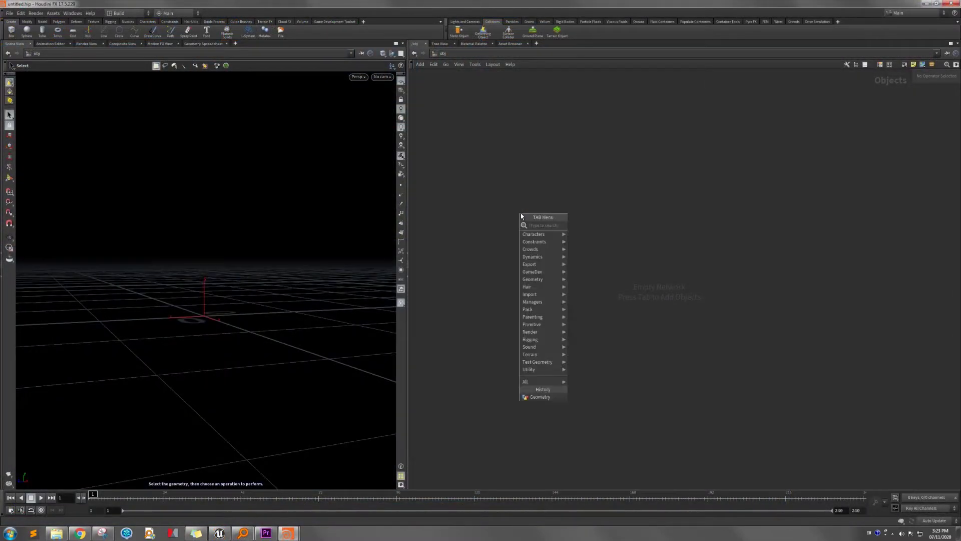
pyautogui.write('geo')
pyautogui.press('Return')
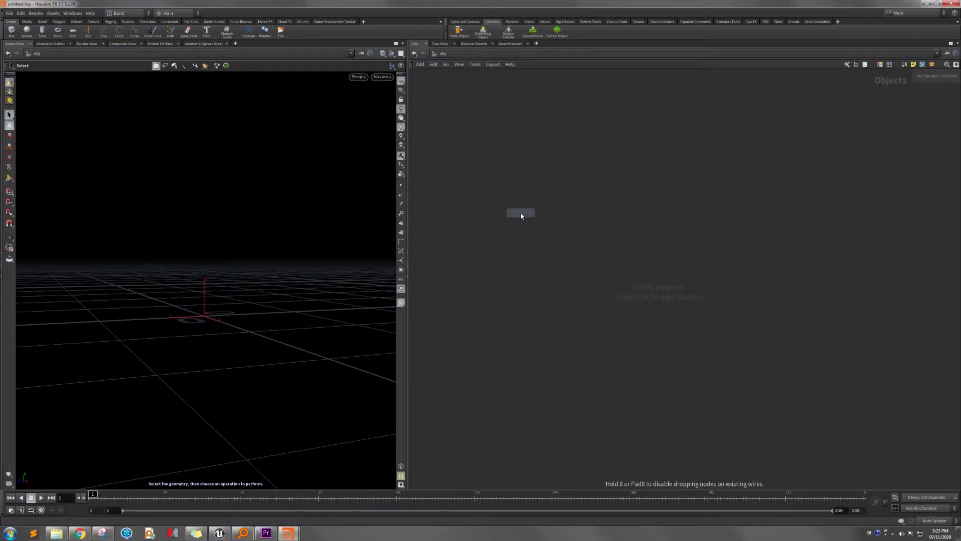
pyautogui.click(527, 215)
pyautogui.doubleClick(532, 216)
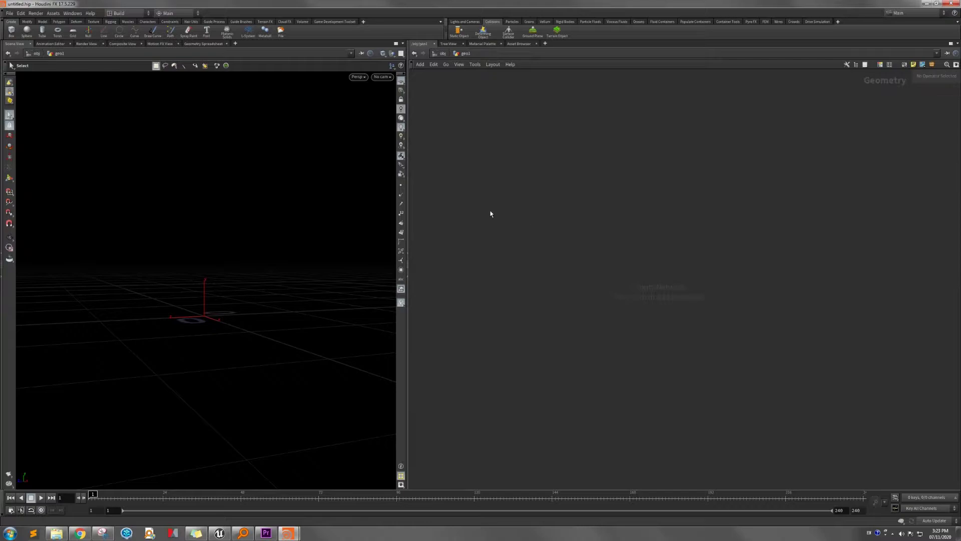
# Step: Add a Rubber Toy test geometry node and set its Translate Y to 0.3
pyautogui.press('Tab')
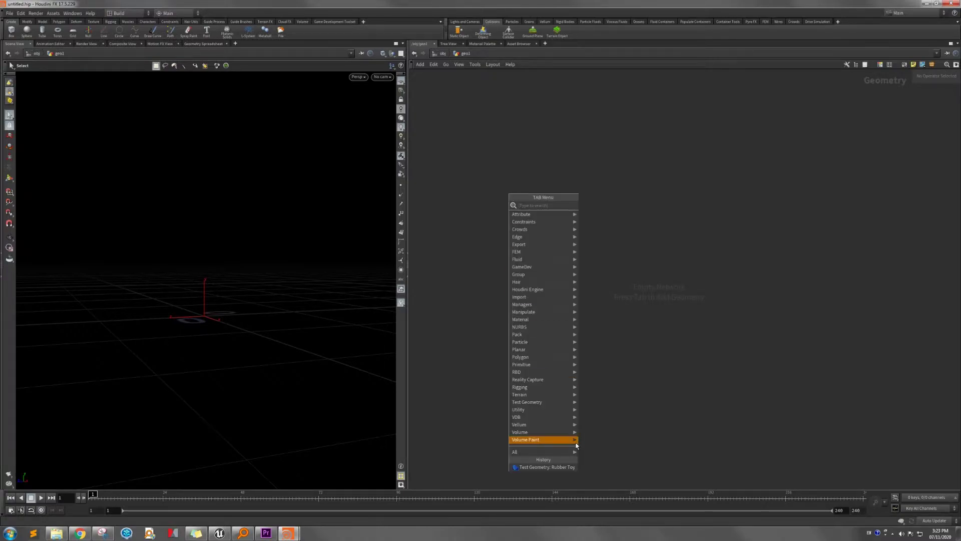
pyautogui.moveTo(550, 403)
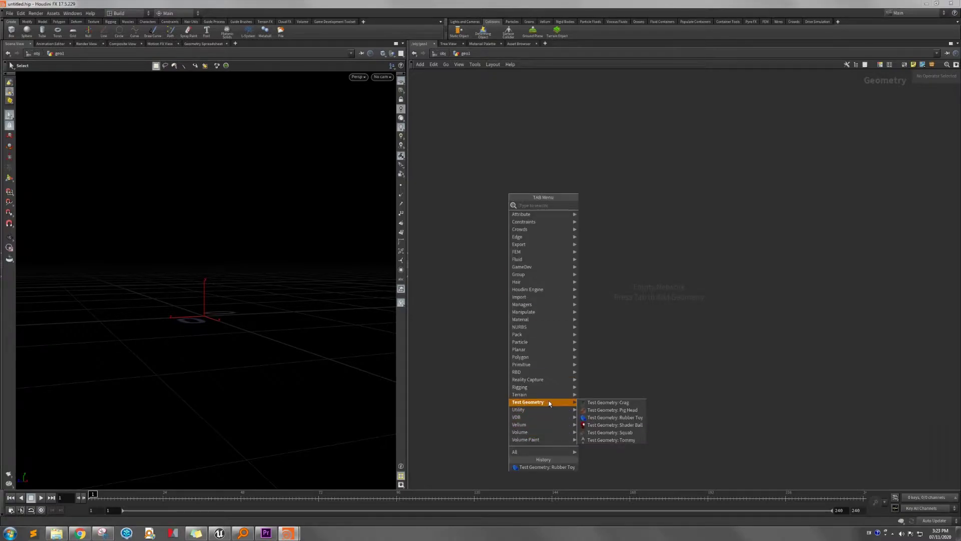
pyautogui.click(615, 417)
pyautogui.click(525, 189)
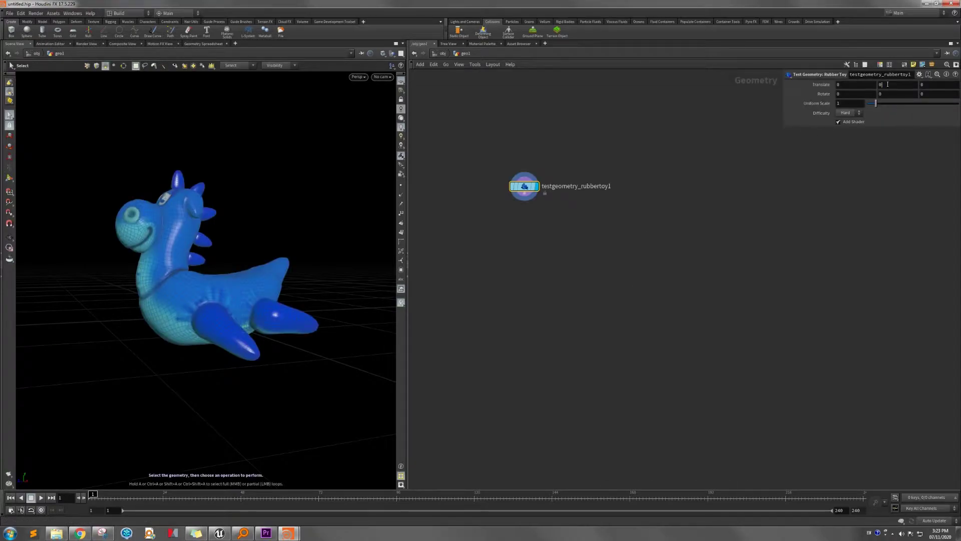
pyautogui.write('.3')
pyautogui.press('Return')
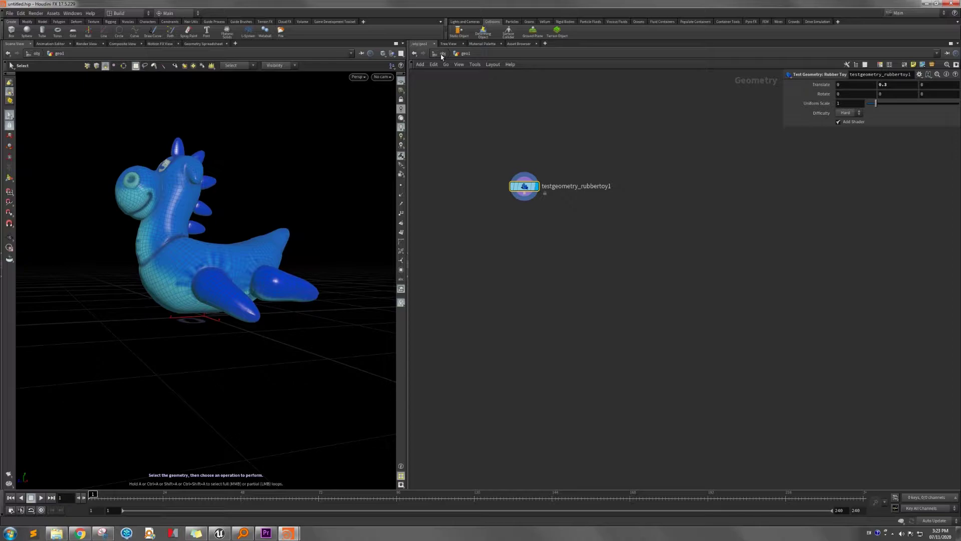
pyautogui.click(613, 22)
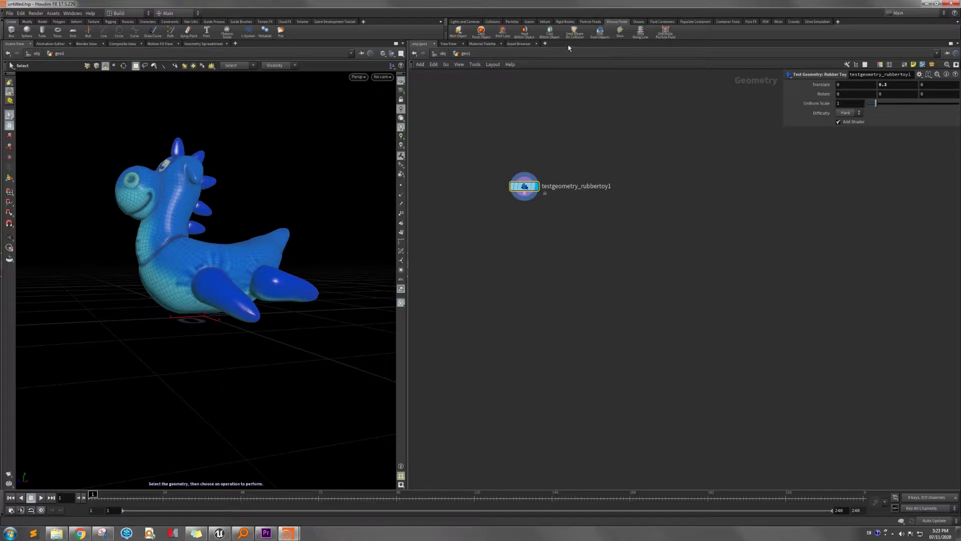
# Step: Apply the Viscous Fluids Melt Object tool to the rubber toy
pyautogui.click(456, 37)
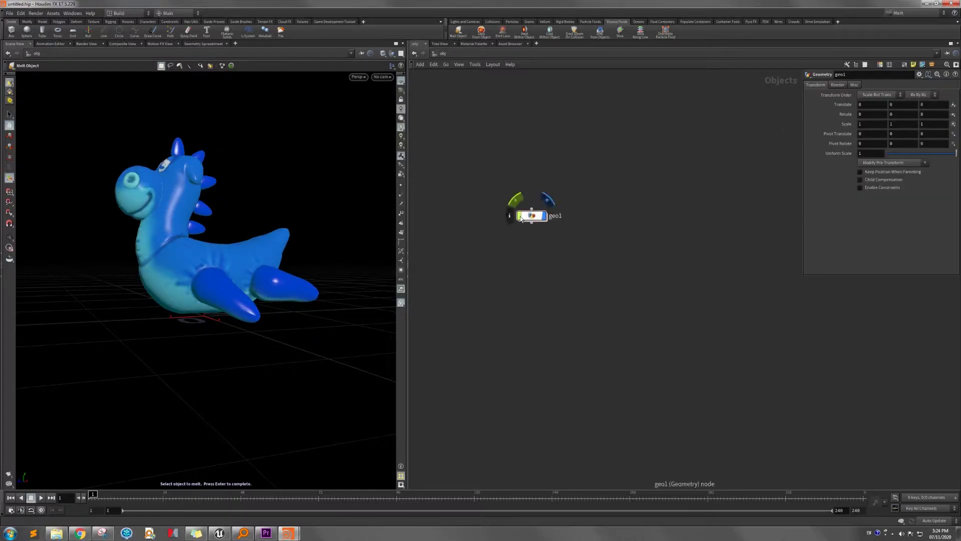
pyautogui.click(214, 267)
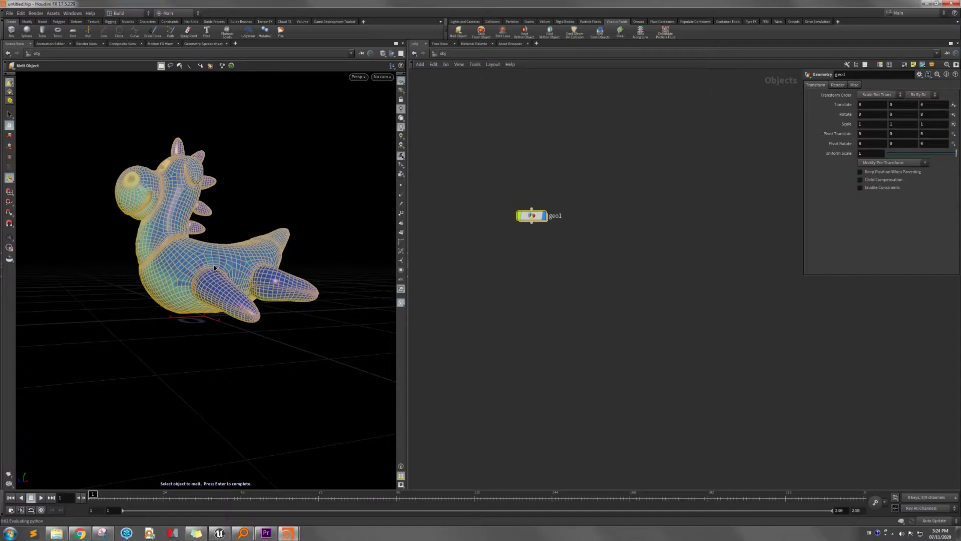
pyautogui.press('Return')
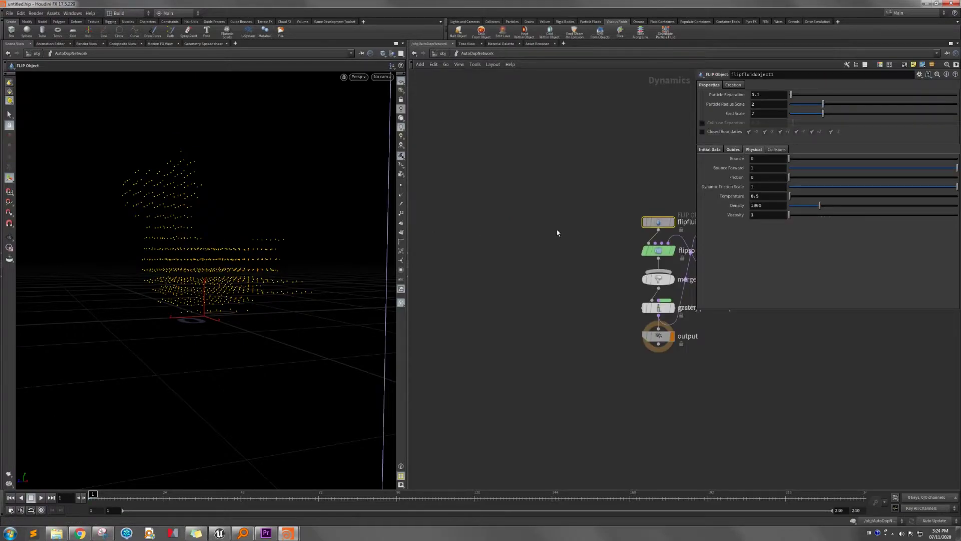
# Step: Redisplay the original geo1 rubber toy and add a ground plane to the scene
pyautogui.click(443, 53)
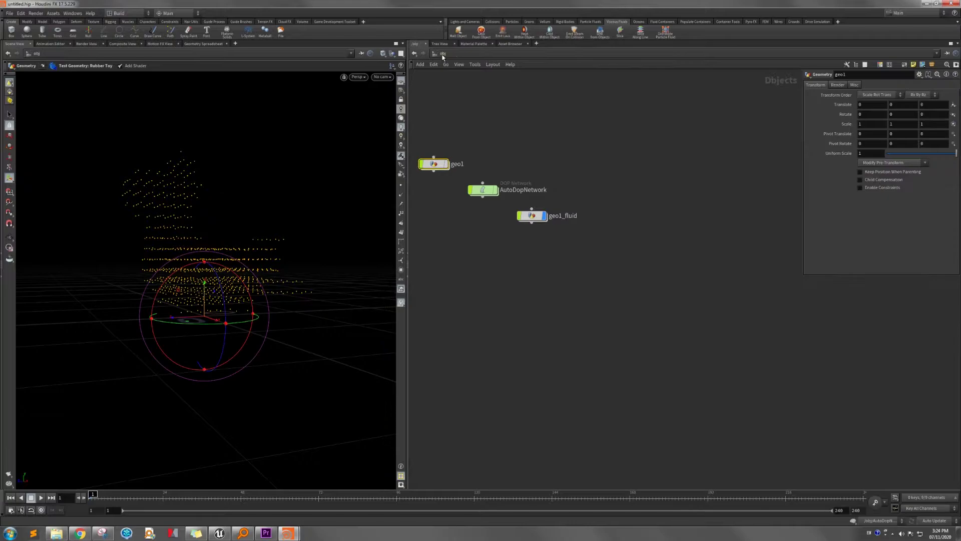
pyautogui.click(447, 164)
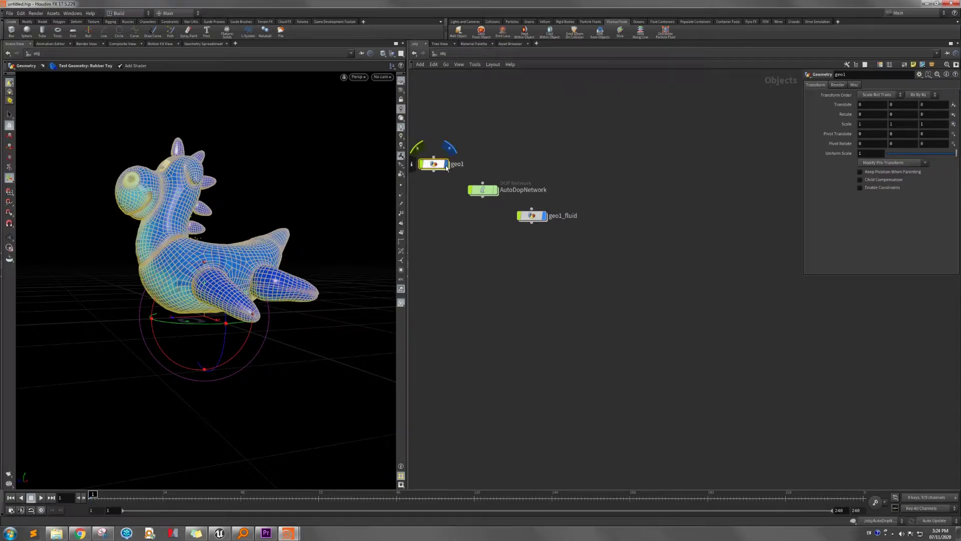
pyautogui.click(489, 22)
pyautogui.click(541, 35)
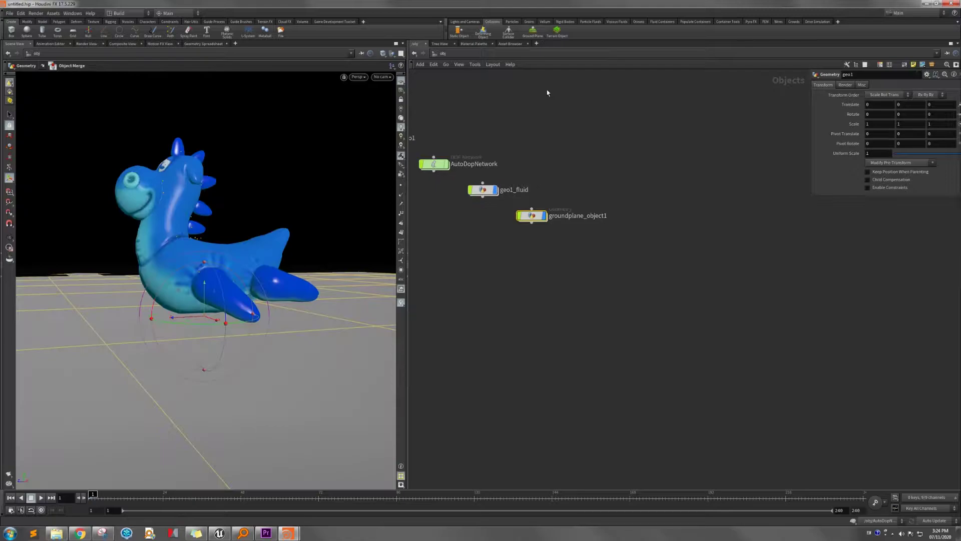
# Step: In AutoDopNetwork, set flipfluidobject1's Particle Separation to 0.01 and reset Particle Radius Scale to 1
pyautogui.doubleClick(439, 167)
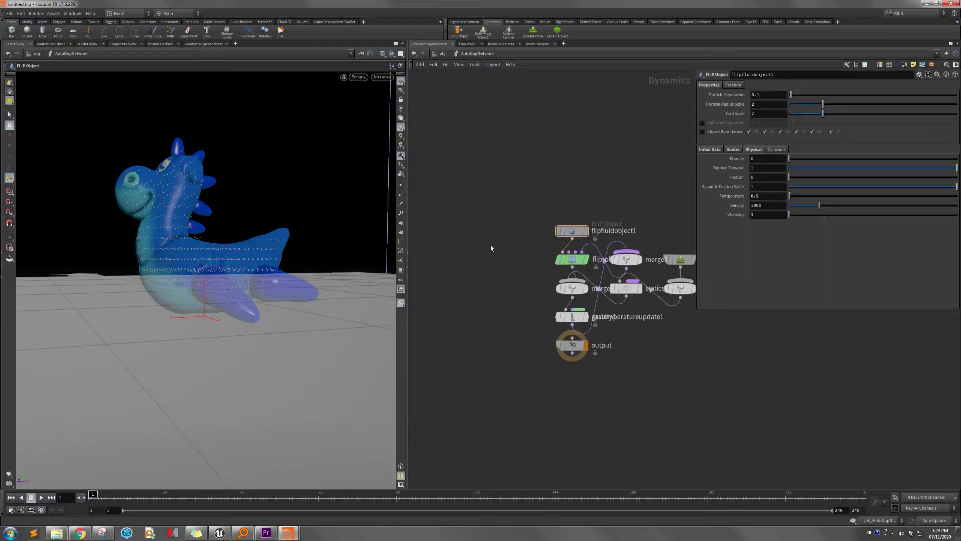
pyautogui.press('l')
pyautogui.press('h')
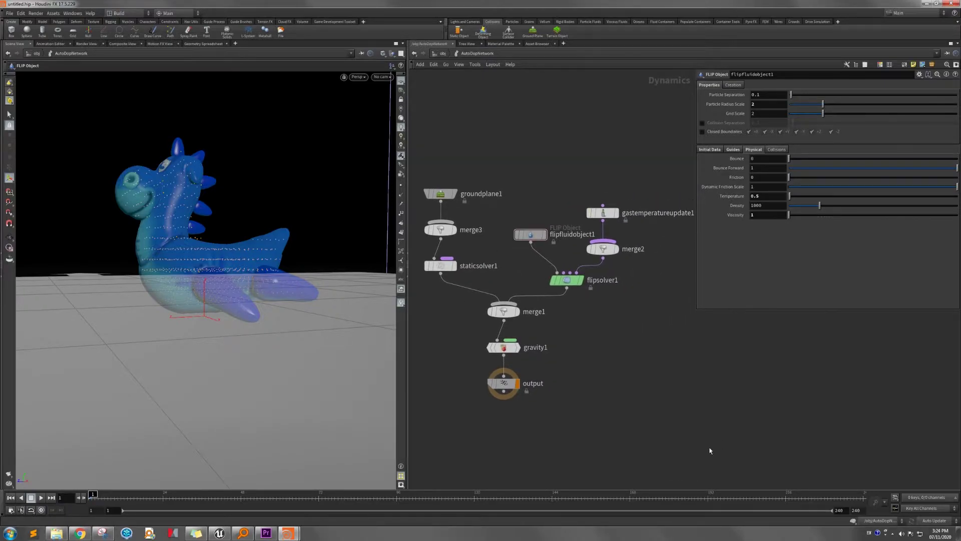
pyautogui.moveTo(618, 347); pyautogui.dragTo(624, 357, button='middle')
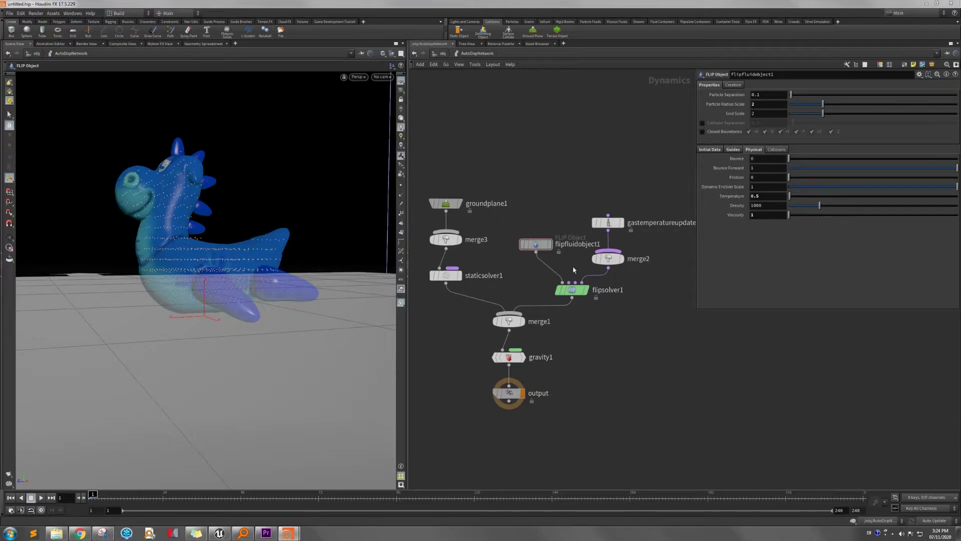
pyautogui.click(537, 244)
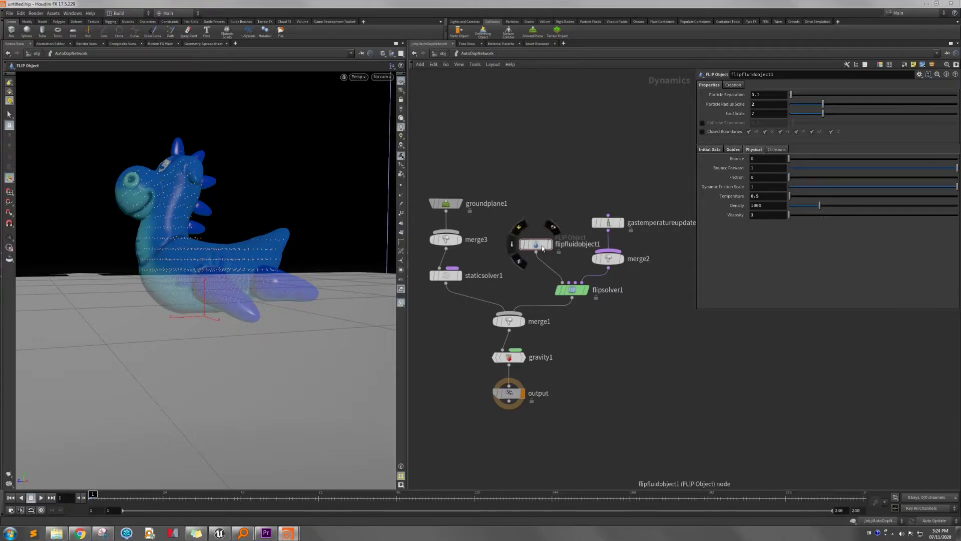
pyautogui.click(768, 94)
pyautogui.write('0.')
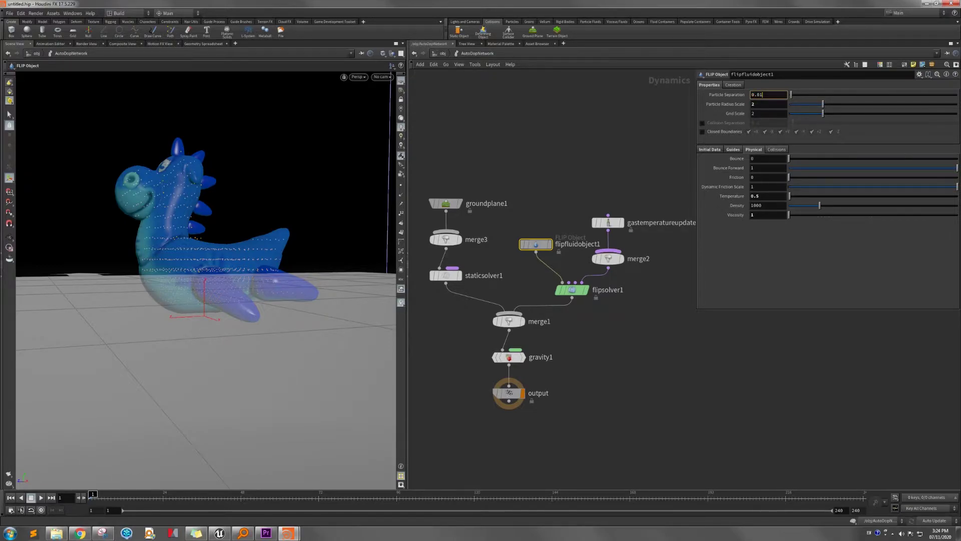
pyautogui.press('Return')
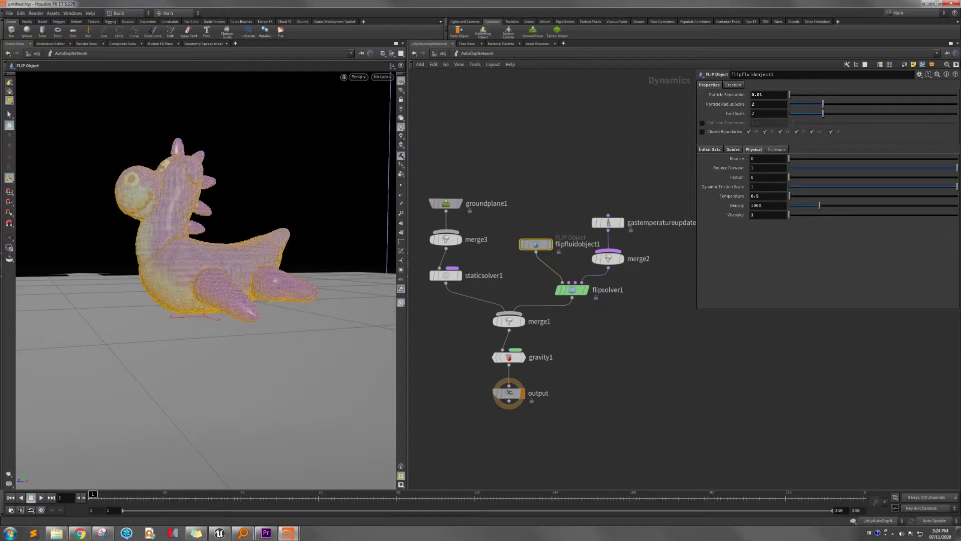
pyautogui.keyDown('ctrl'); pyautogui.middleClick(733, 105); pyautogui.keyUp('ctrl')
pyautogui.click(444, 54)
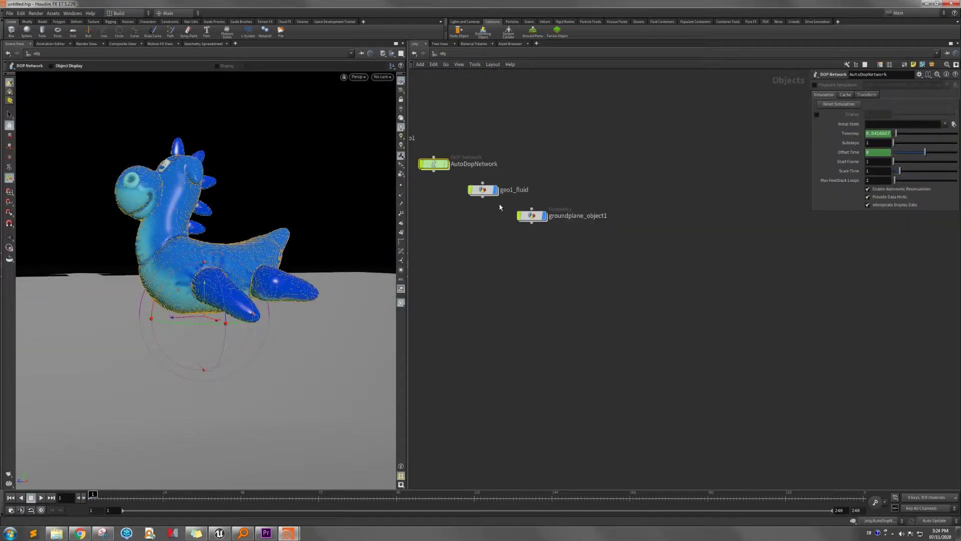
pyautogui.doubleClick(483, 189)
pyautogui.moveTo(504, 313)
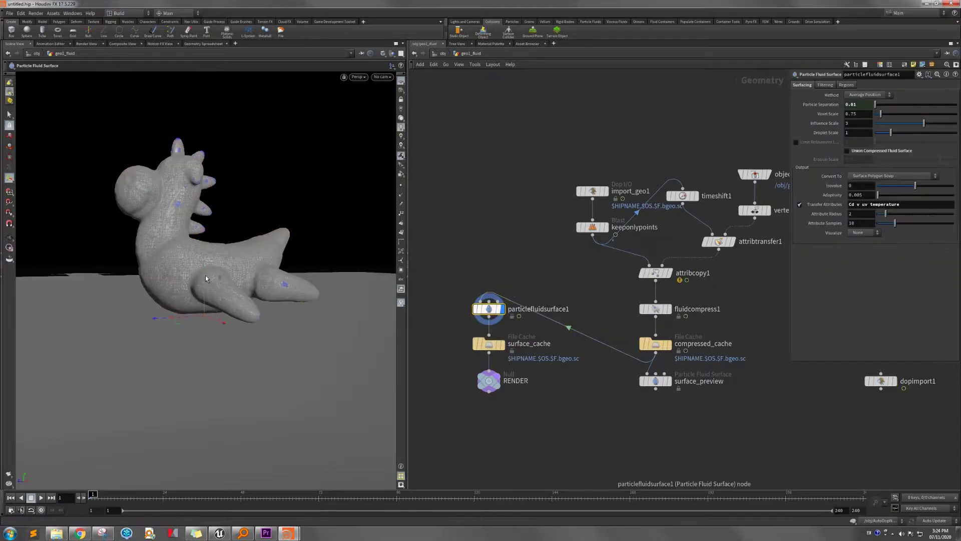
pyautogui.moveTo(170, 210); pyautogui.dragTo(198, 226)
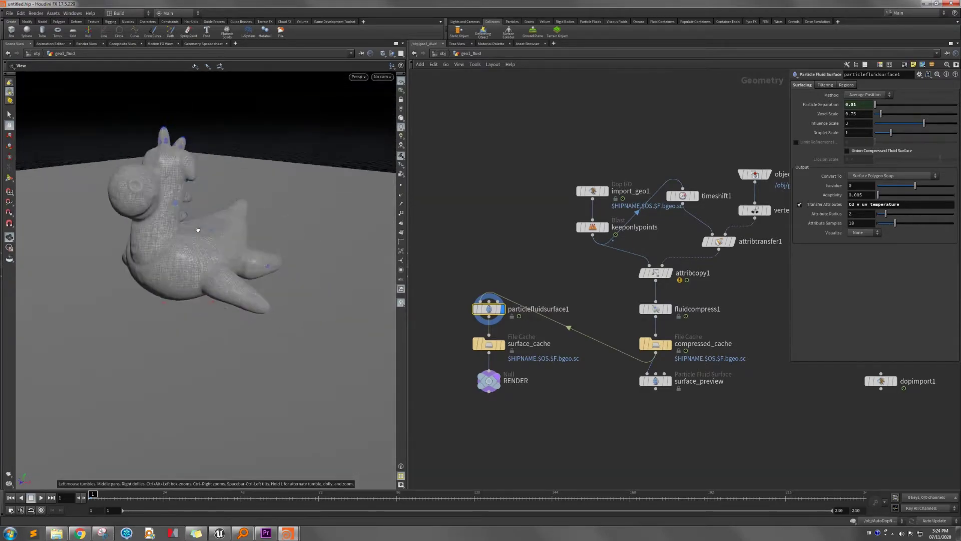
pyautogui.moveTo(591, 267); pyautogui.dragTo(555, 271, button='middle')
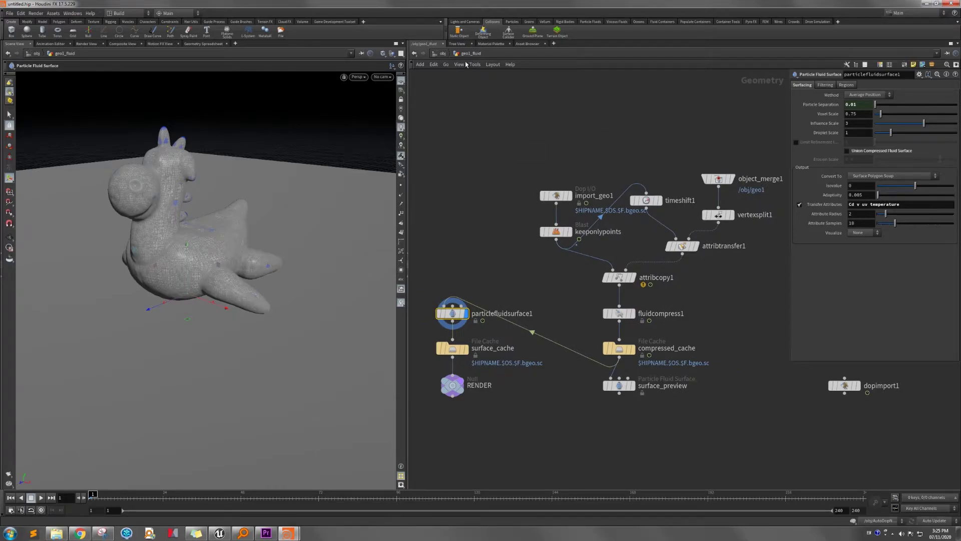
pyautogui.click(441, 53)
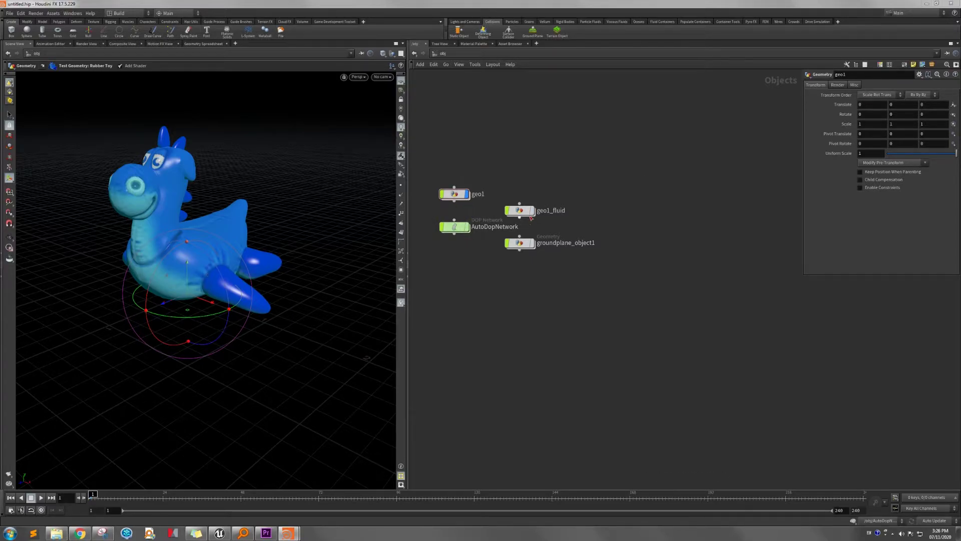
# Step: Inside geo1_fluid, set the timeline end frame to 48 and stop playback at frame 30
pyautogui.doubleClick(523, 211)
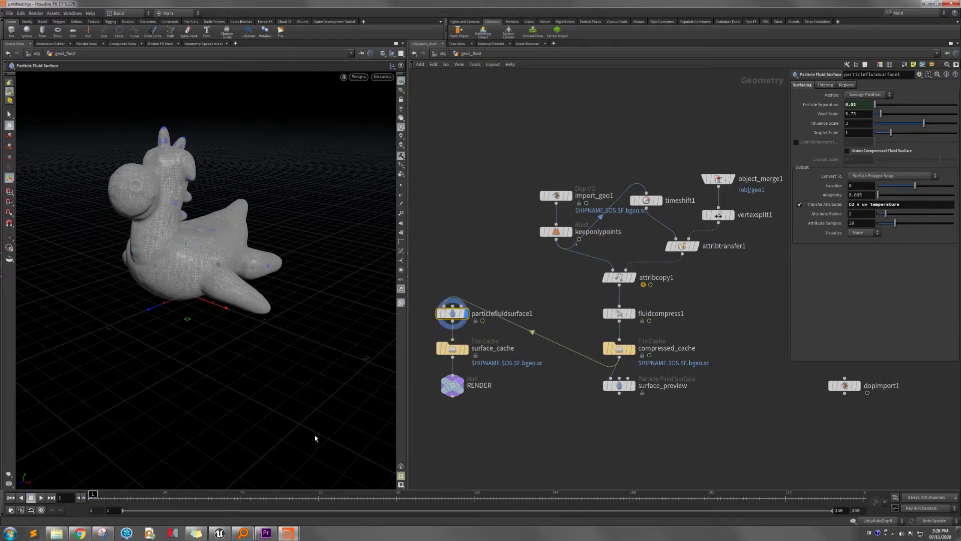
pyautogui.click(856, 510)
pyautogui.write('48')
pyautogui.press('Return')
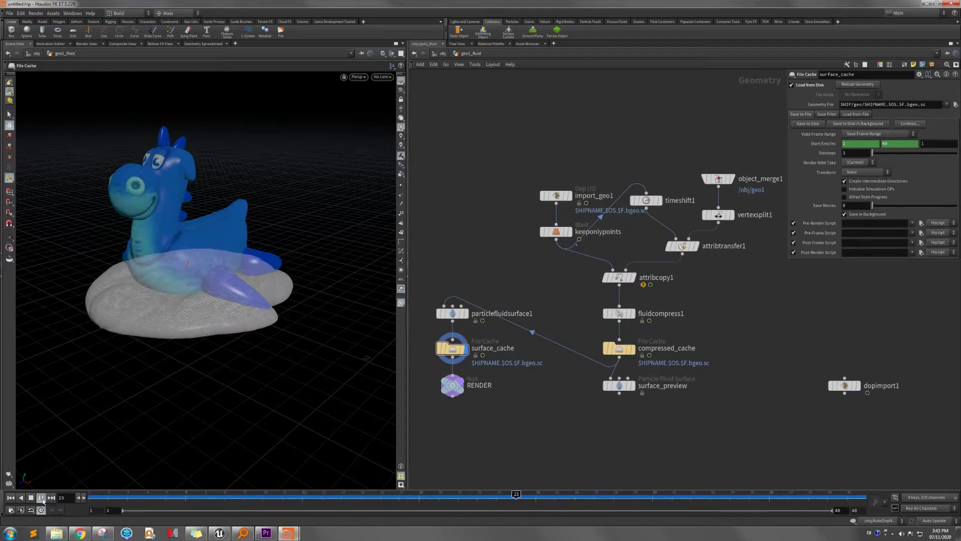
pyautogui.click(41, 498)
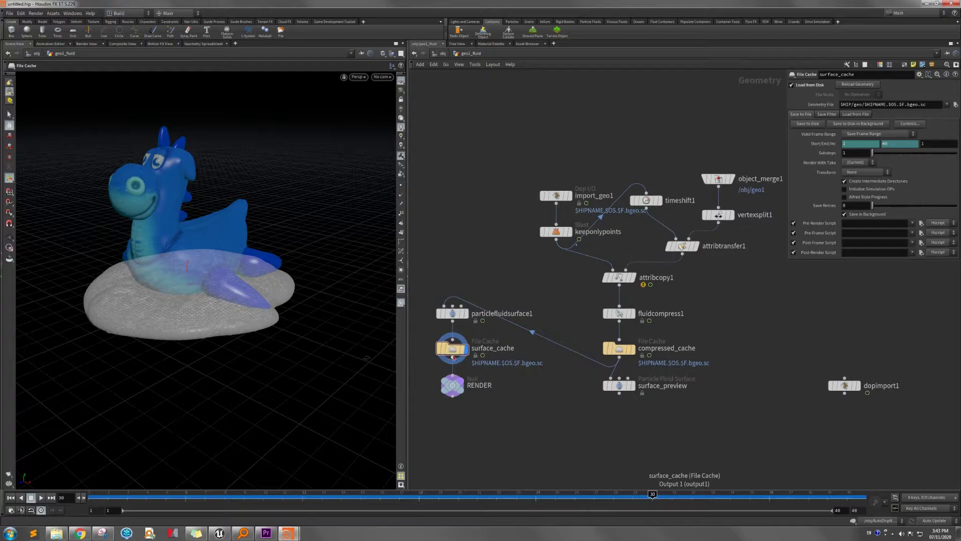
pyautogui.moveTo(455, 355)
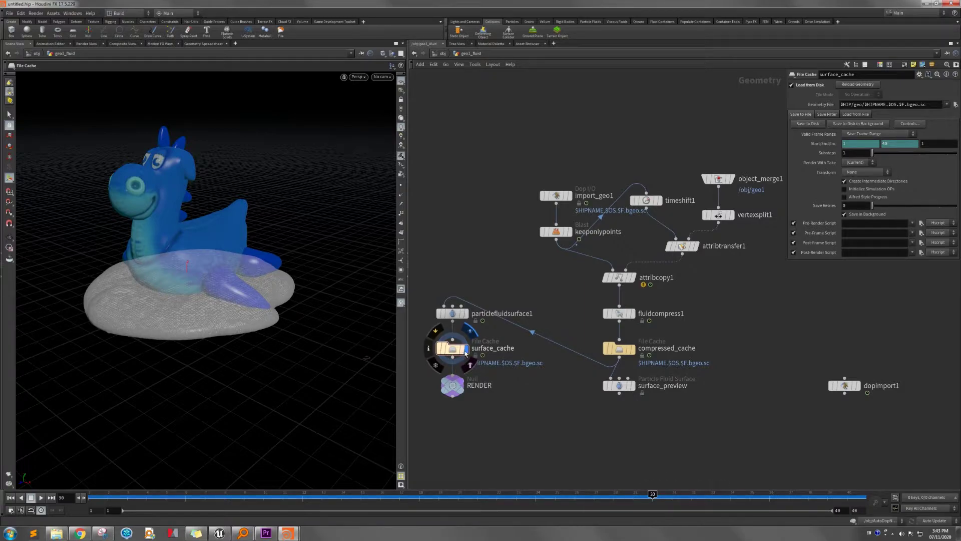
pyautogui.moveTo(447, 385)
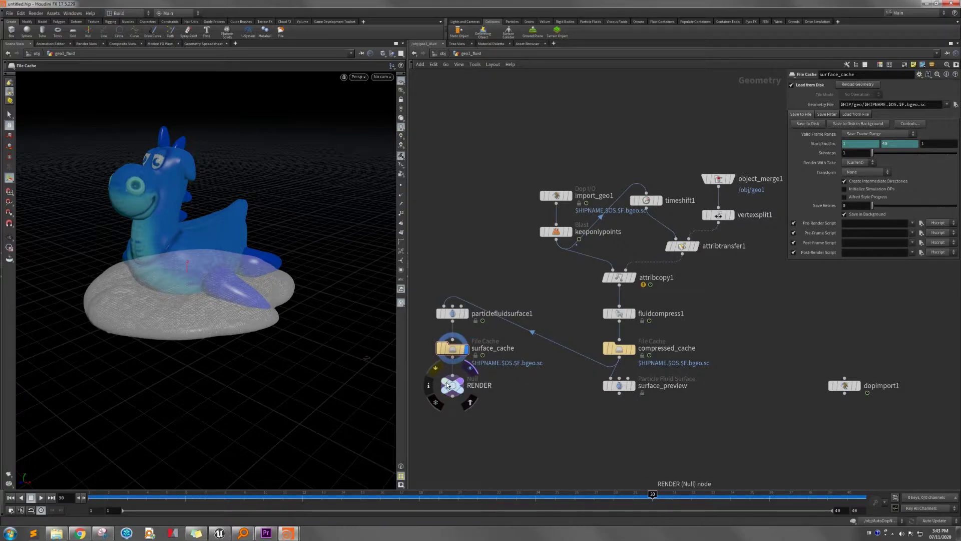
# Step: At /obj, add a Geometry object named Mprph and position it under AutoDopNetwork
pyautogui.click(442, 54)
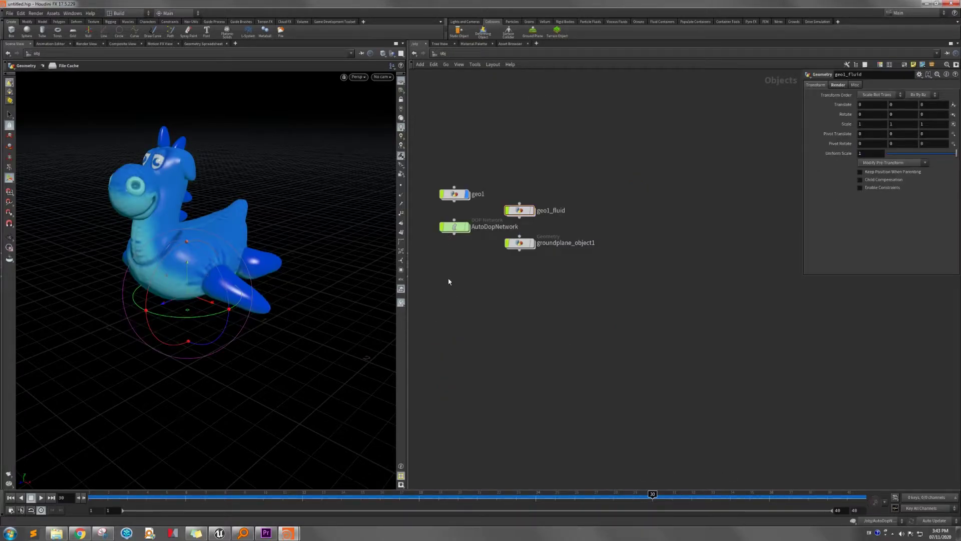
pyautogui.press('Tab')
pyautogui.write('geo')
pyautogui.press('Return')
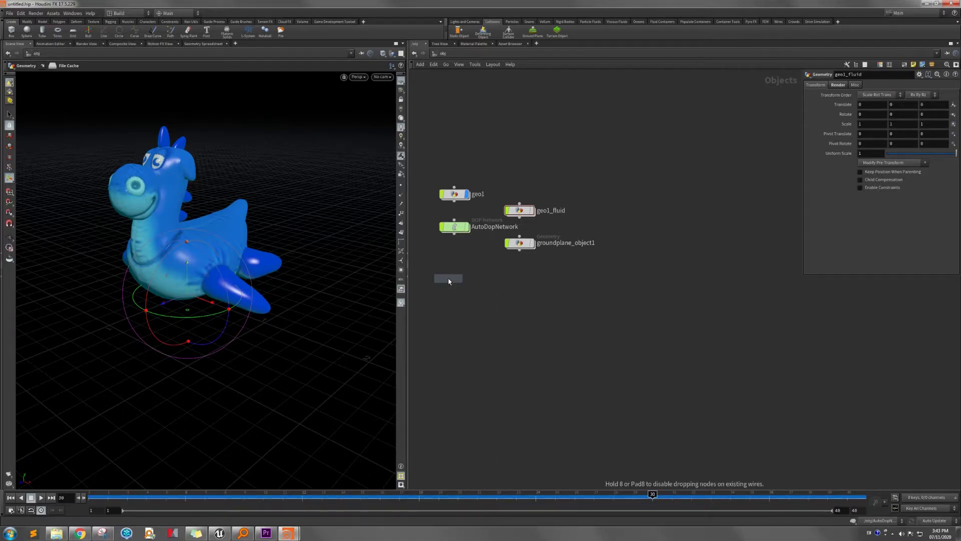
pyautogui.click(449, 281)
pyautogui.doubleClick(472, 277)
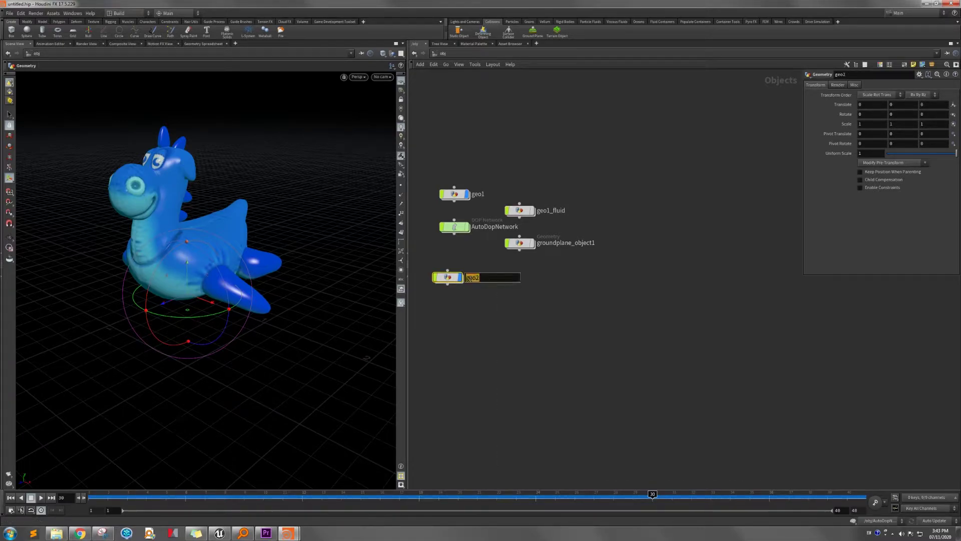
pyautogui.write('Mprph')
pyautogui.press('Return')
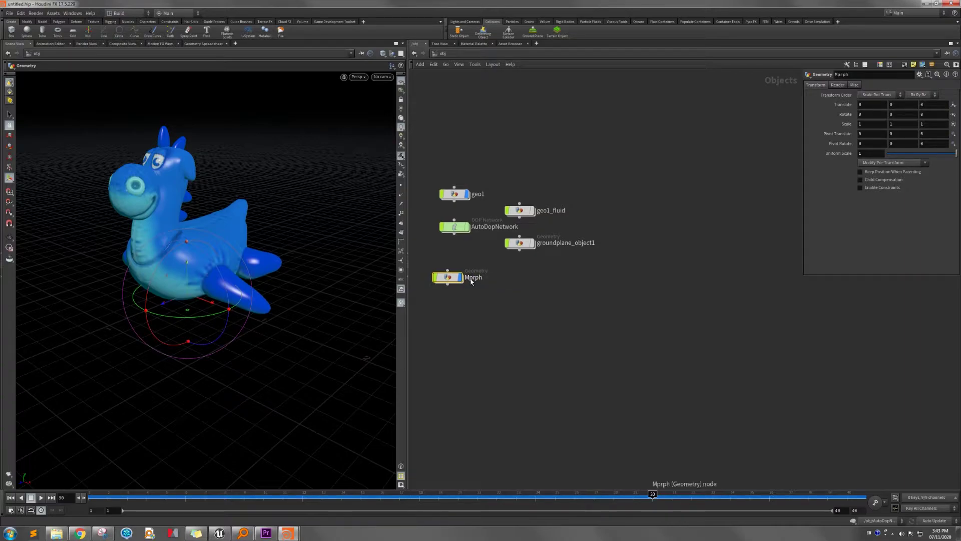
pyautogui.moveTo(453, 282); pyautogui.dragTo(459, 280)
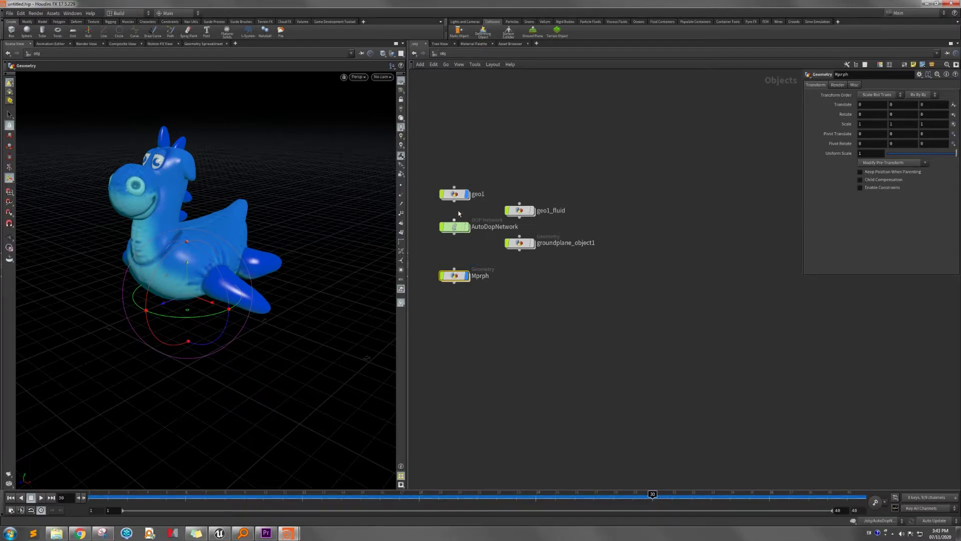
# Step: Turn off Add Shader on geo1's rubber toy node
pyautogui.doubleClick(455, 195)
pyautogui.click(839, 122)
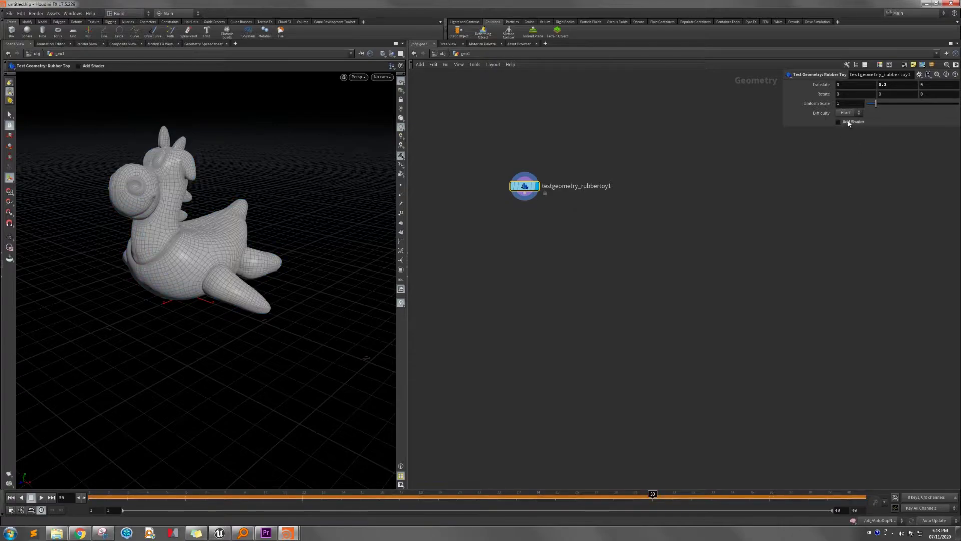
pyautogui.click(443, 53)
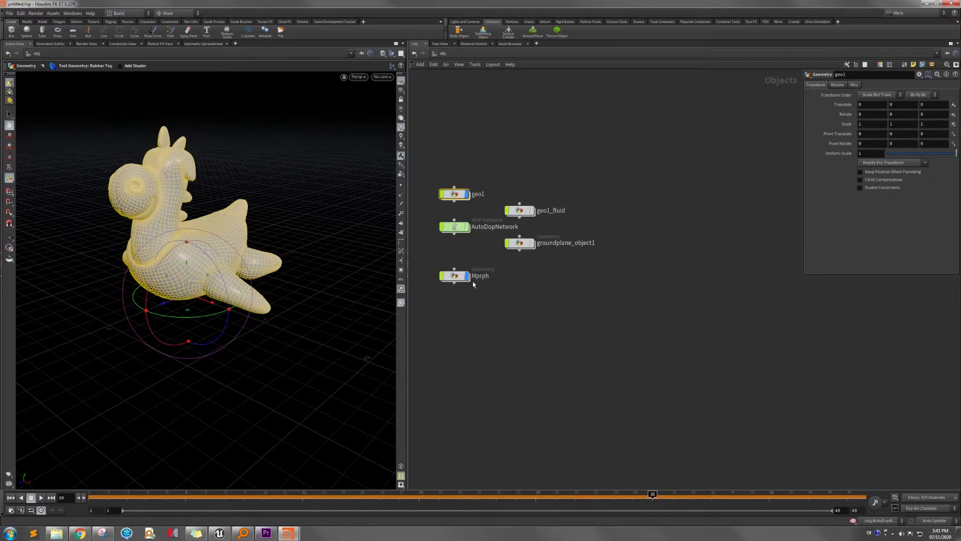
# Step: Inside Mprph, create object_merge1 and a copied object_merge2 side by side
pyautogui.doubleClick(455, 275)
pyautogui.press('Tab')
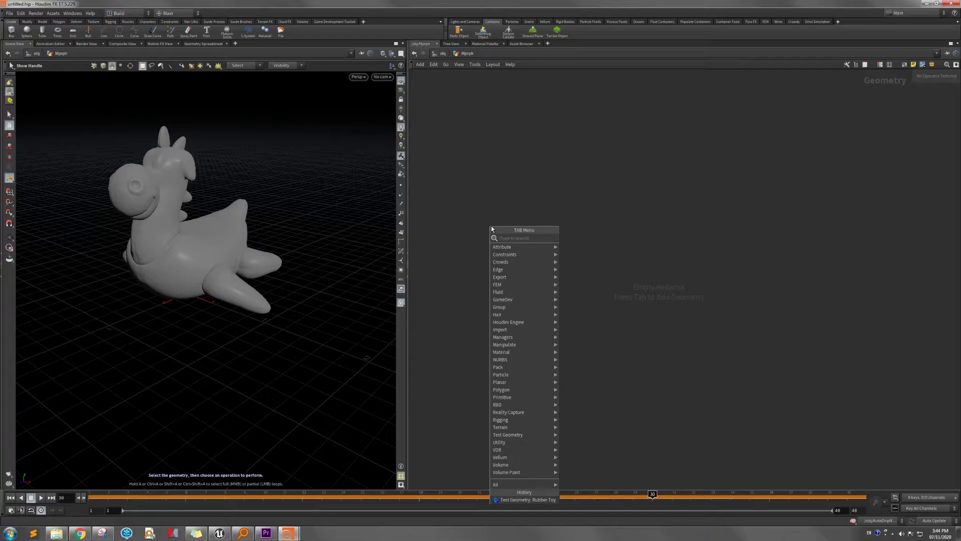
pyautogui.write('obj')
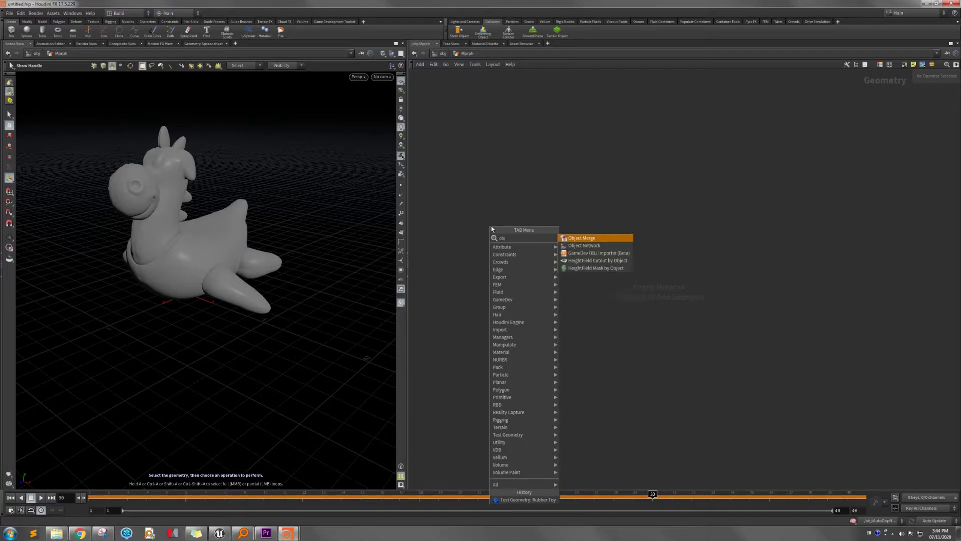
pyautogui.click(567, 237)
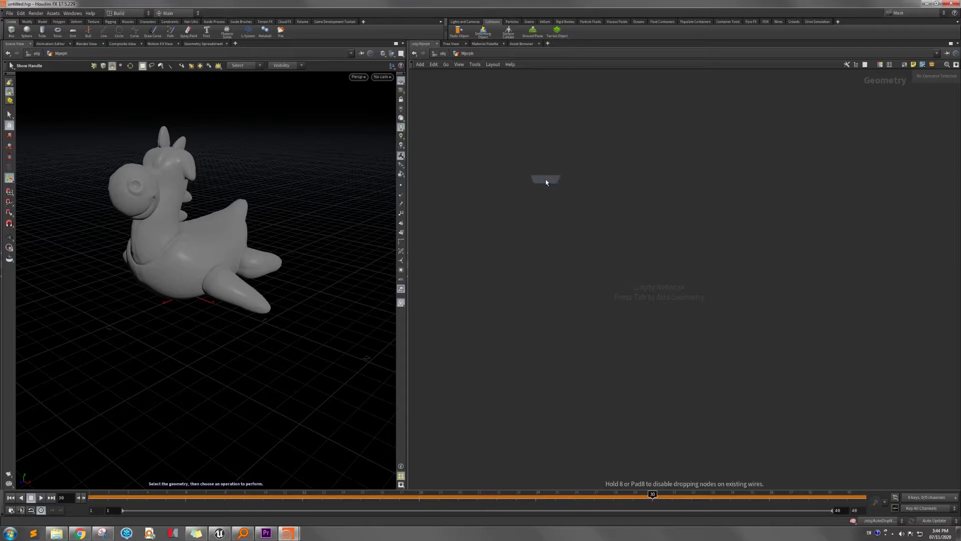
pyautogui.click(546, 180)
pyautogui.hotkey('ctrl', 'c')
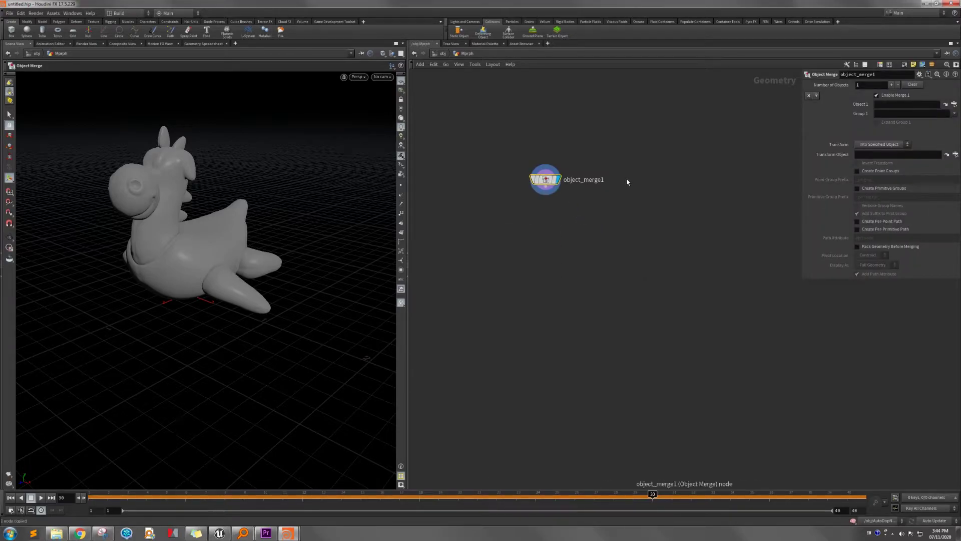
pyautogui.hotkey('ctrl', 'v')
pyautogui.moveTo(630, 181); pyautogui.dragTo(659, 179)
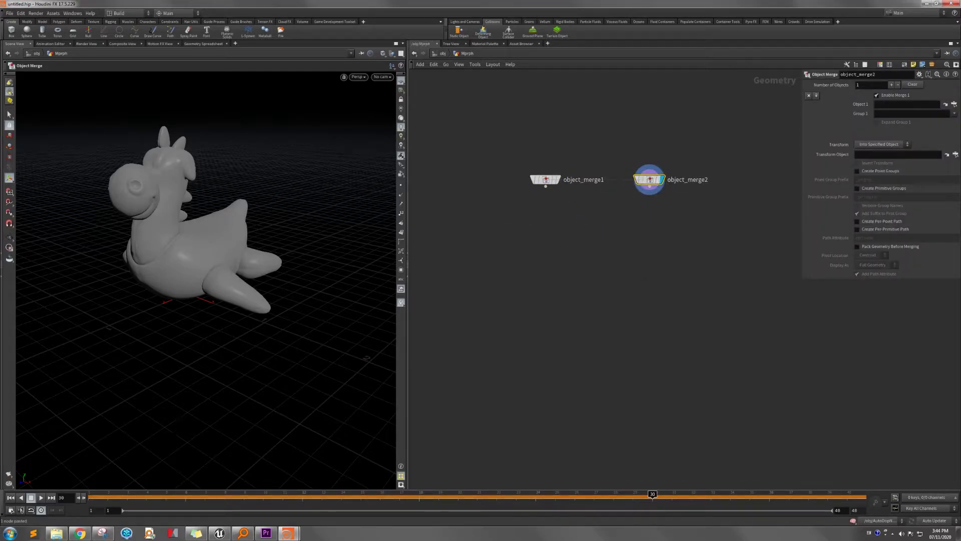
# Step: Point object_merge1 to testgeometry_rubbertoy and object_merge2 to geo1_fluid/RENDER
pyautogui.click(626, 170)
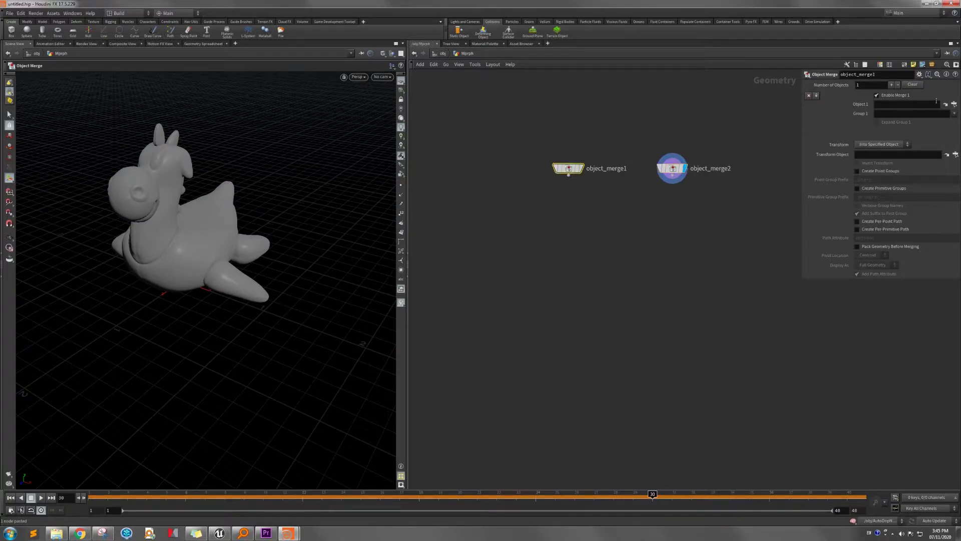
pyautogui.click(954, 104)
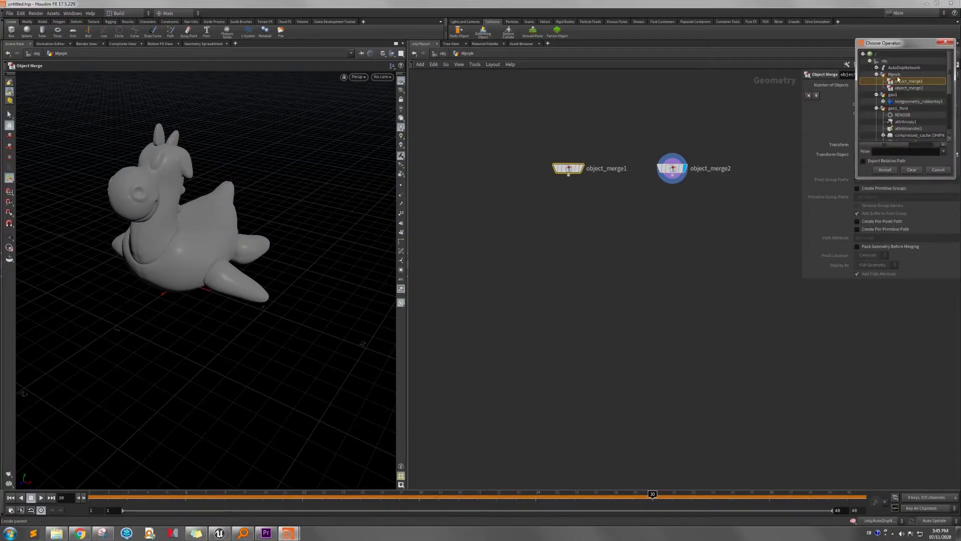
pyautogui.doubleClick(897, 102)
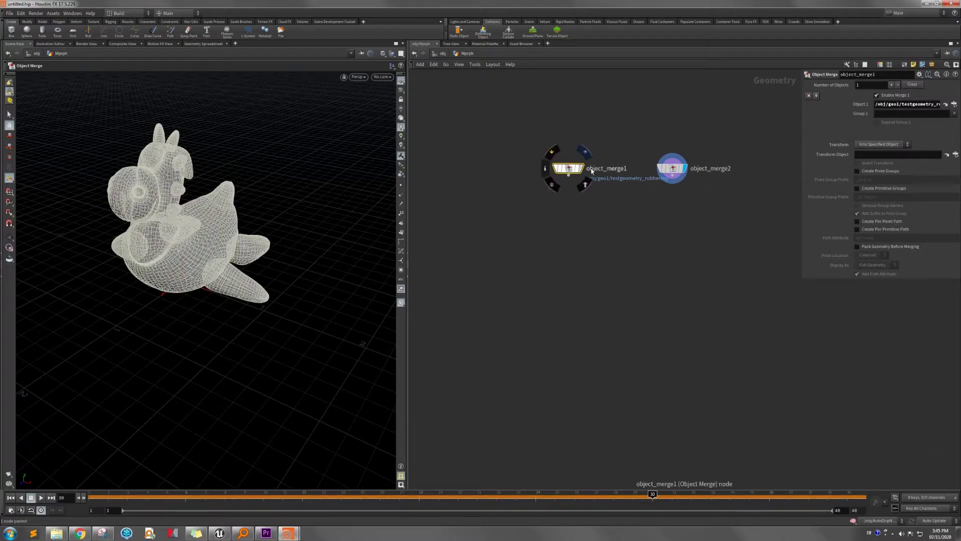
pyautogui.click(672, 169)
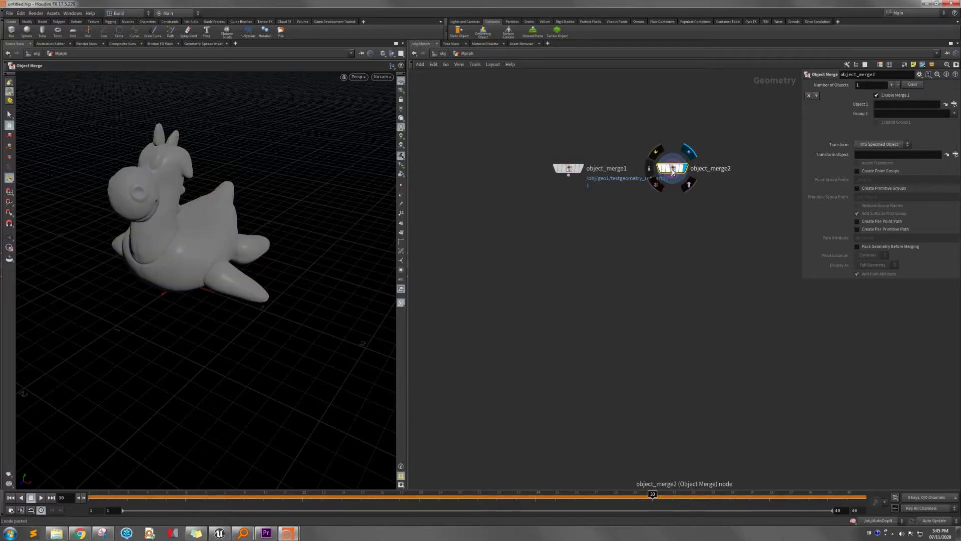
pyautogui.click(945, 104)
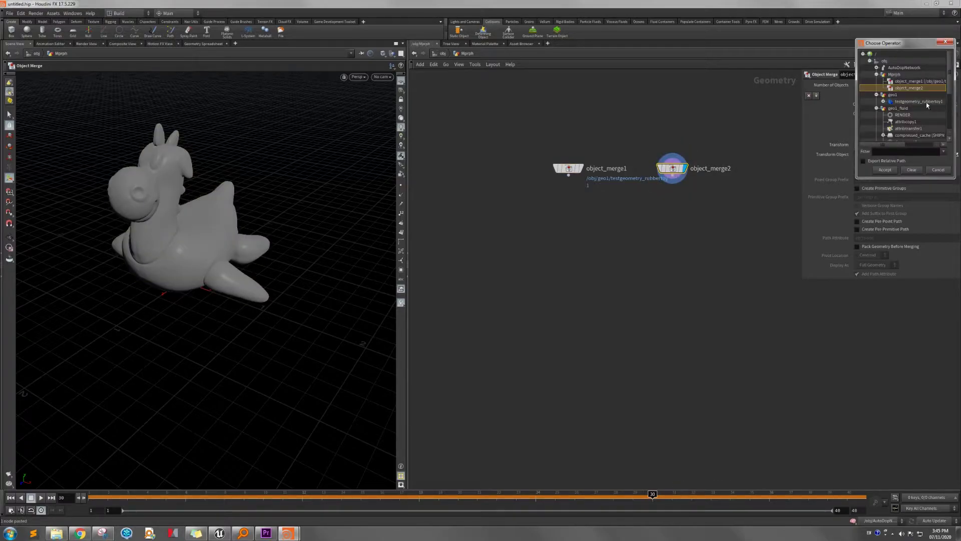
pyautogui.doubleClick(900, 115)
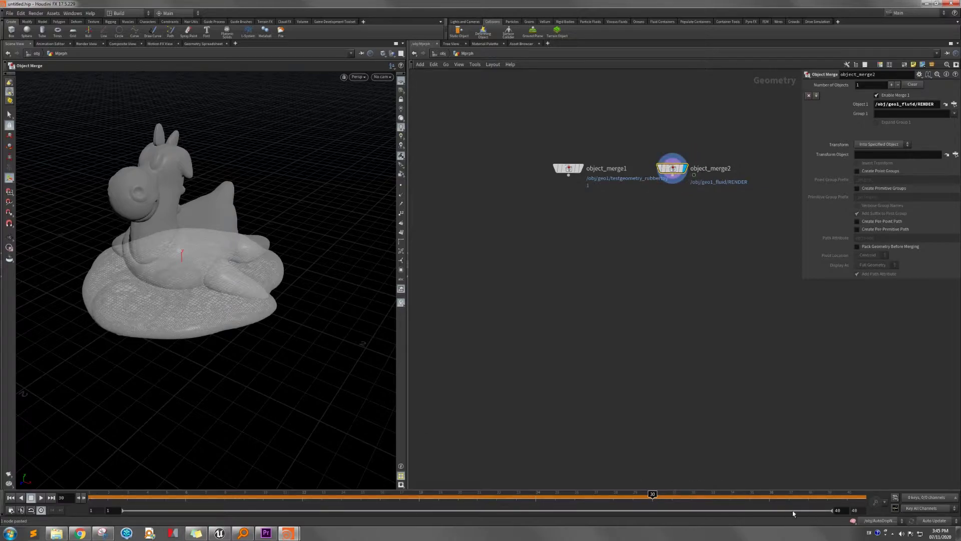
pyautogui.moveTo(652, 494); pyautogui.dragTo(836, 496)
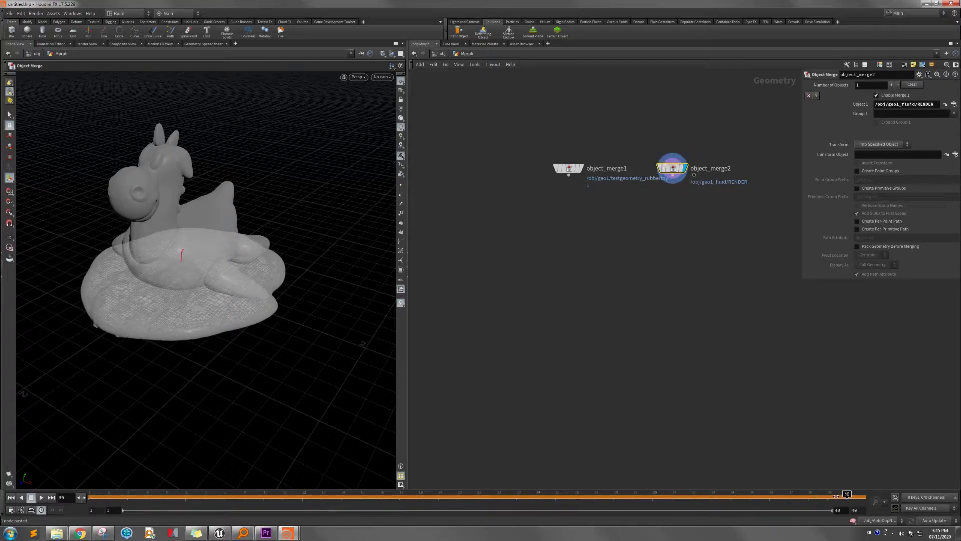
pyautogui.hotkey('ctrl', 'Up')
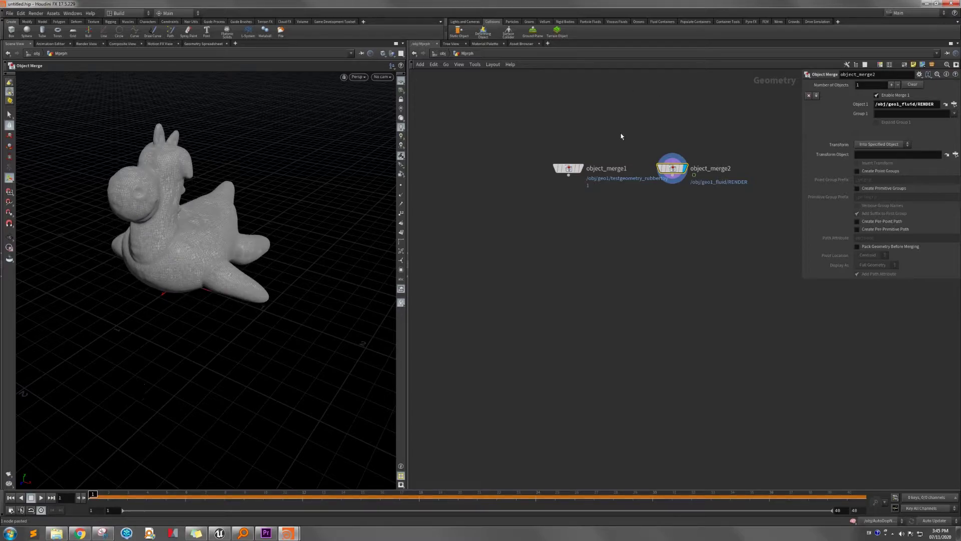
# Step: Inside Mprph, add a Solver node with object_merge1 and object_merge2 wired into inputs 1 and 2
pyautogui.click(443, 53)
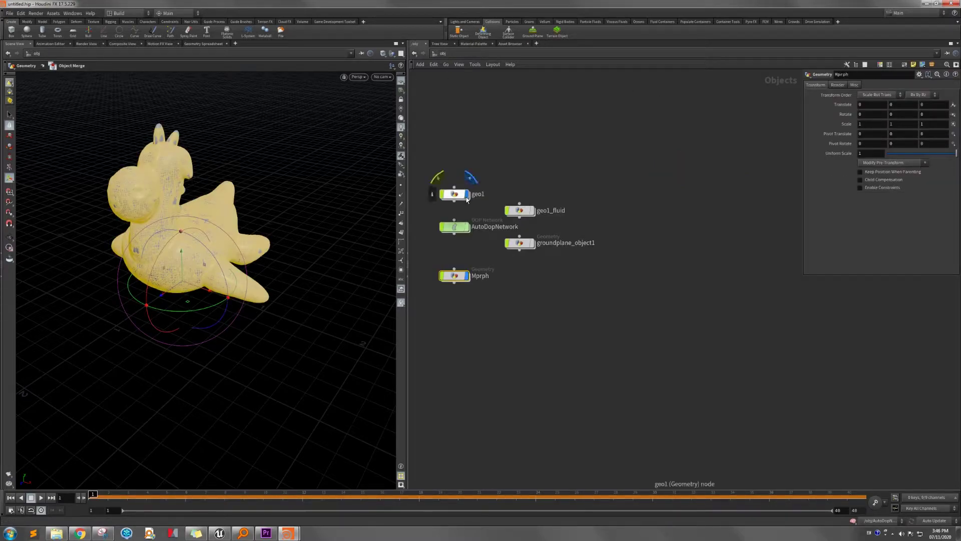
pyautogui.press('i')
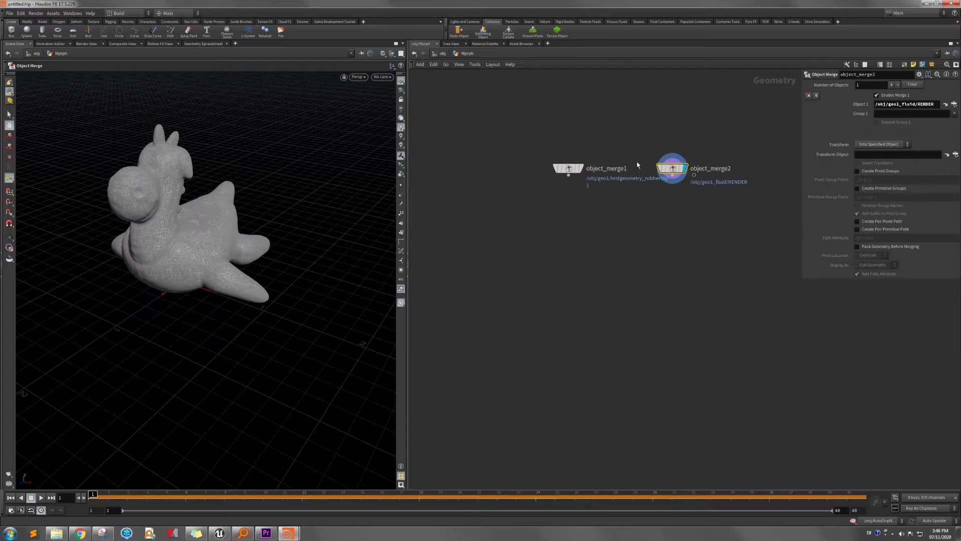
pyautogui.press('Tab')
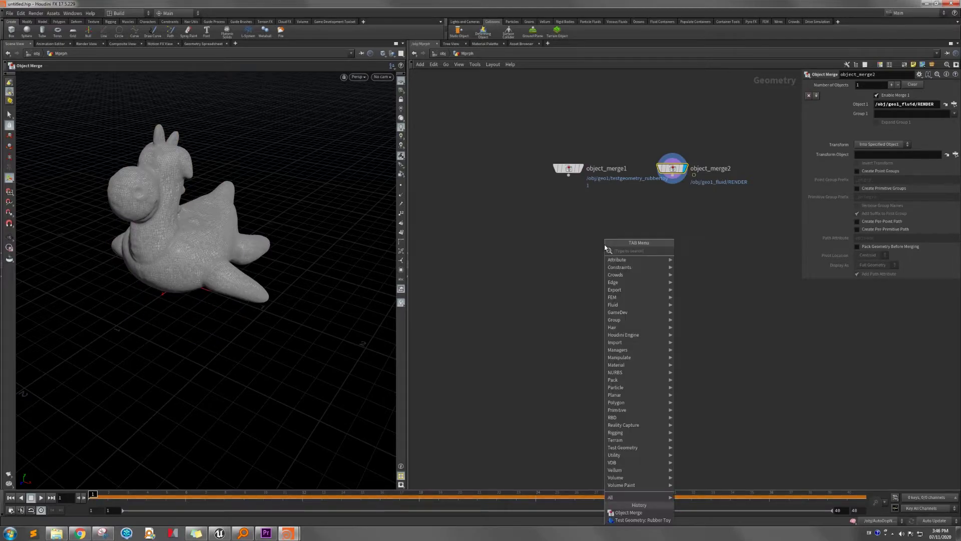
pyautogui.write('sol')
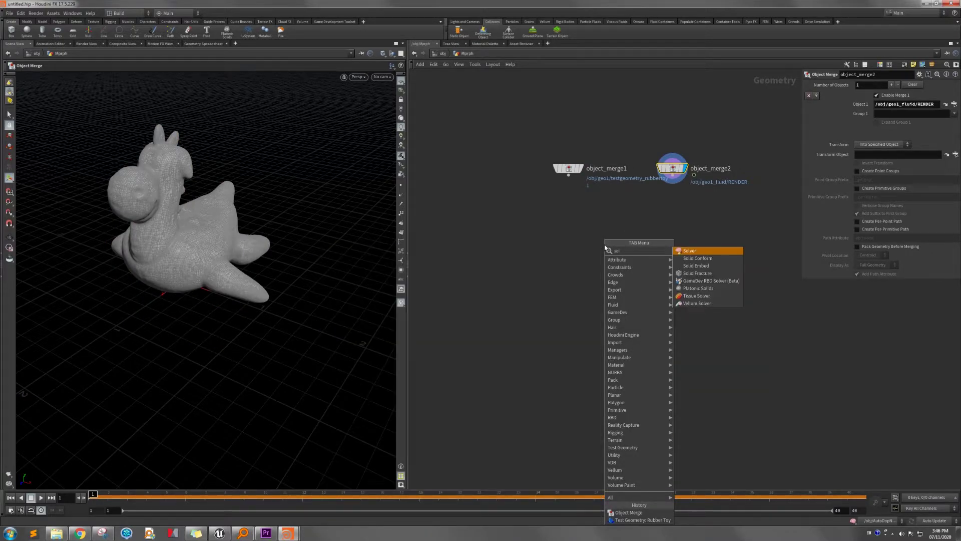
pyautogui.press('Return')
pyautogui.click(585, 258)
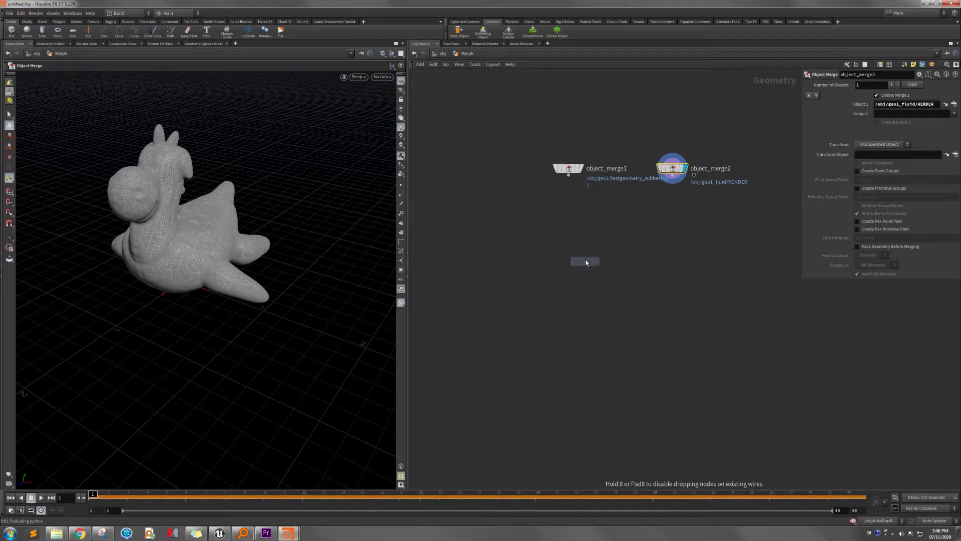
pyautogui.moveTo(569, 176); pyautogui.dragTo(577, 252)
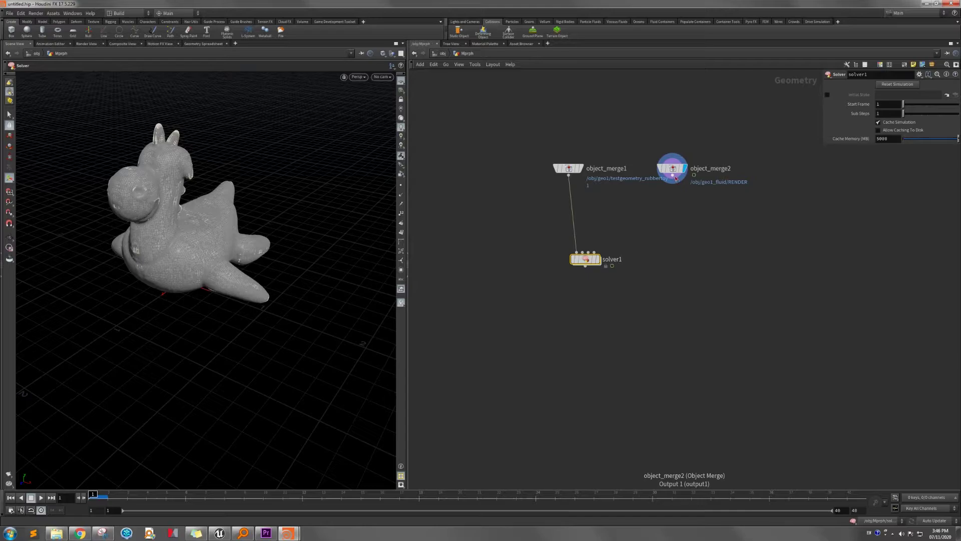
pyautogui.moveTo(676, 178); pyautogui.dragTo(583, 251)
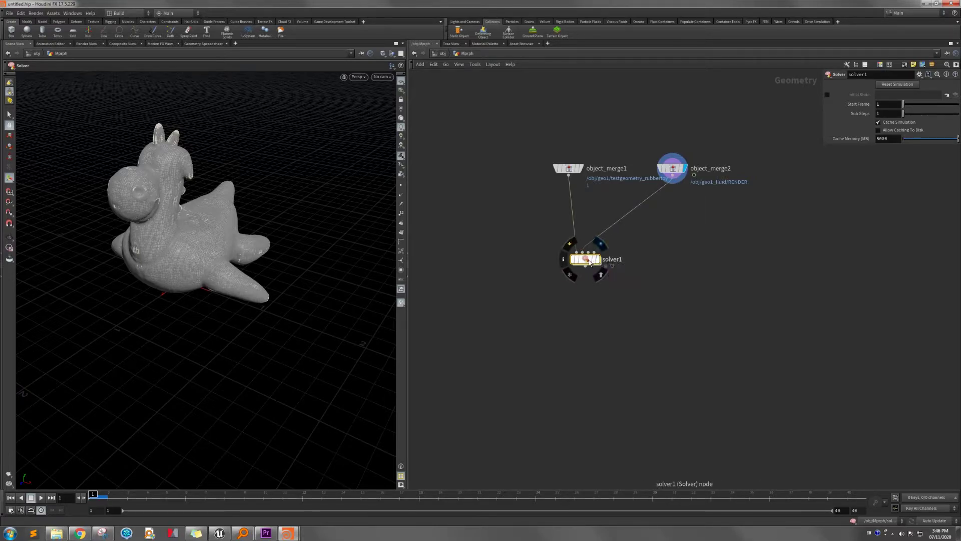
# Step: Inside solver1, add a Switch fed by Prev_Frame and Input_1, with Select Input $FF==1
pyautogui.doubleClick(586, 260)
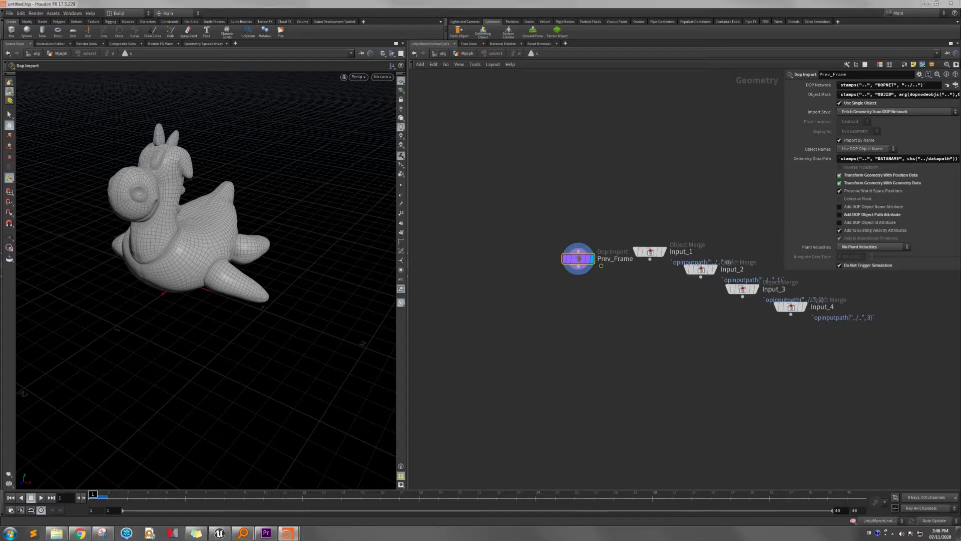
pyautogui.moveTo(616, 356); pyautogui.dragTo(542, 290, button='middle')
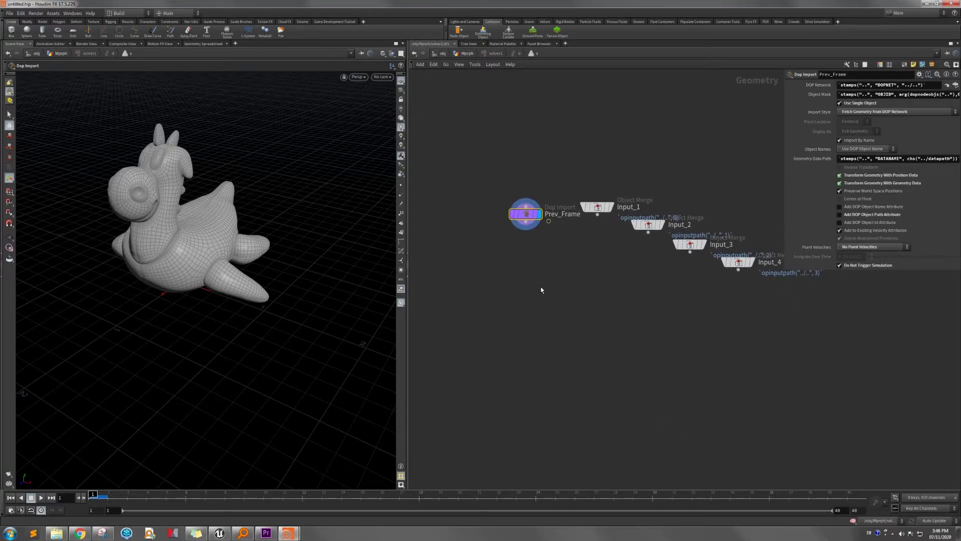
pyautogui.press('Tab')
pyautogui.write('sw')
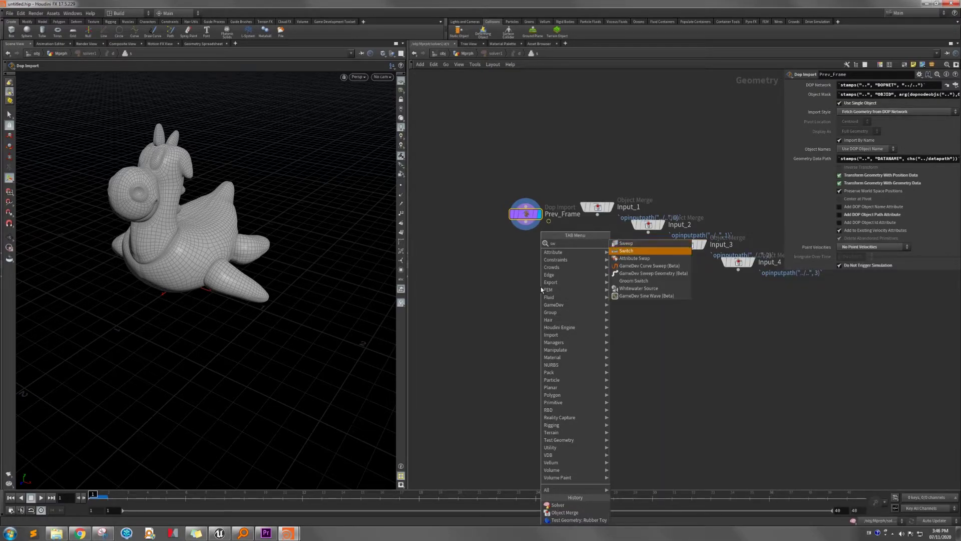
pyautogui.press('Return')
pyautogui.click(546, 295)
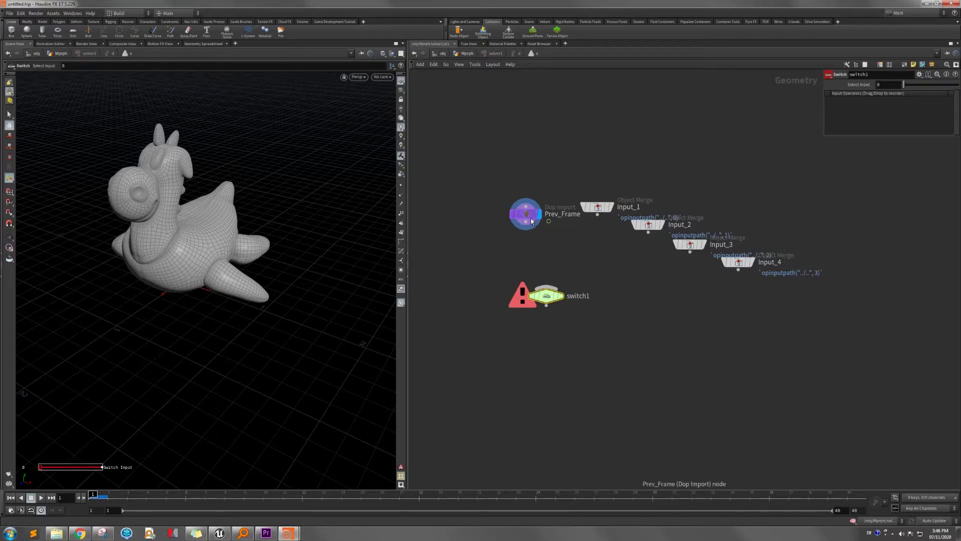
pyautogui.moveTo(527, 225); pyautogui.dragTo(546, 292)
pyautogui.moveTo(597, 215); pyautogui.dragTo(545, 292)
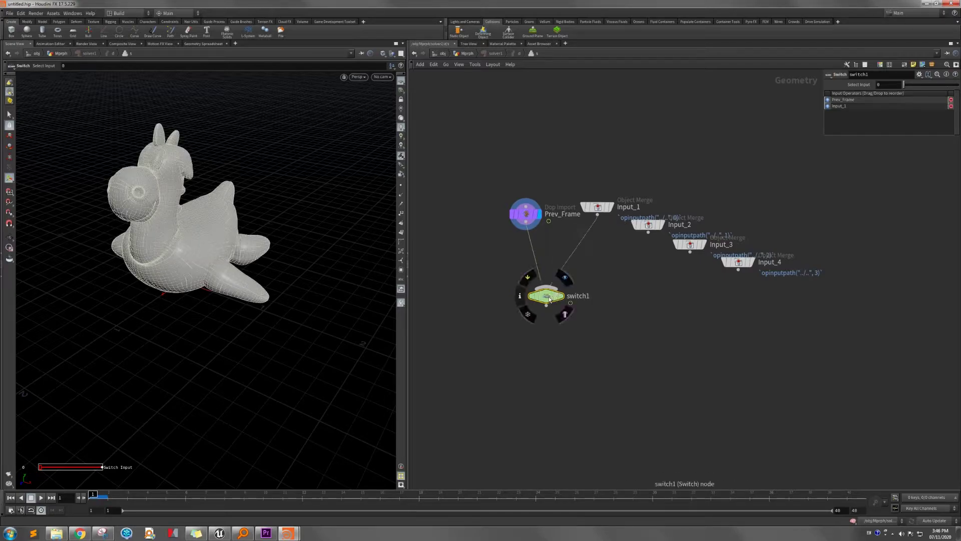
pyautogui.keyDown('alt'); pyautogui.click(856, 88); pyautogui.keyUp('alt')
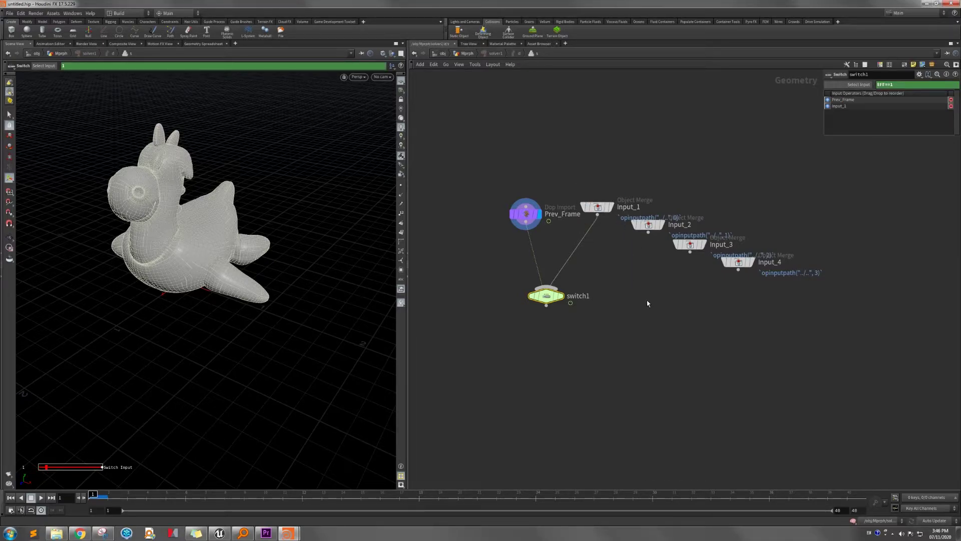
pyautogui.moveTo(609, 319); pyautogui.dragTo(613, 287, button='middle')
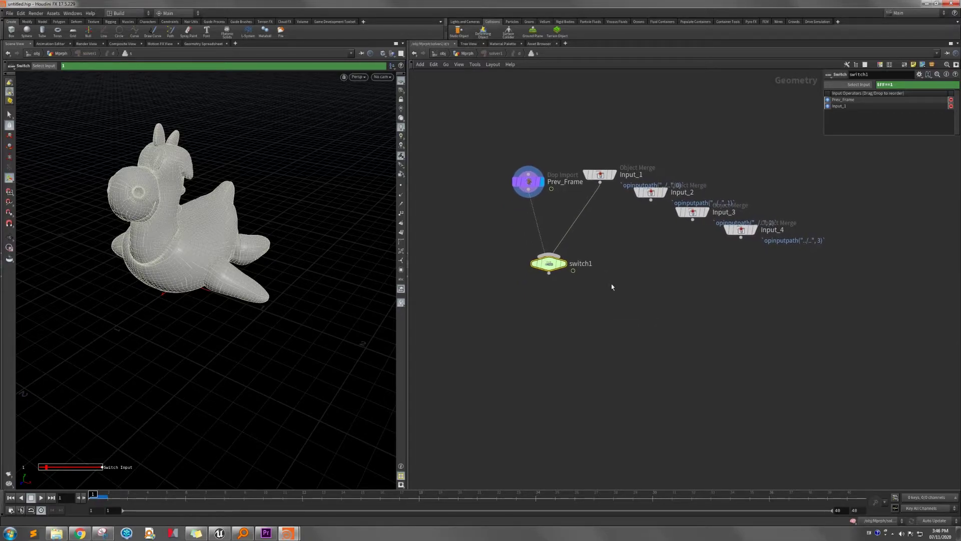
# Step: Add a Ray node fed by switch1 and Input_2, and set it as the display node
pyautogui.press('Tab')
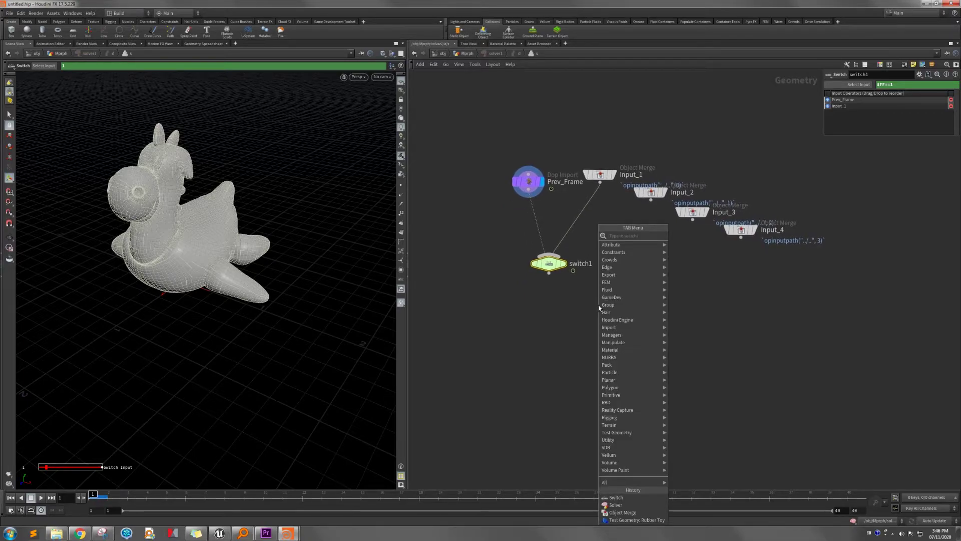
pyautogui.write('ray')
pyautogui.click(680, 237)
pyautogui.click(582, 328)
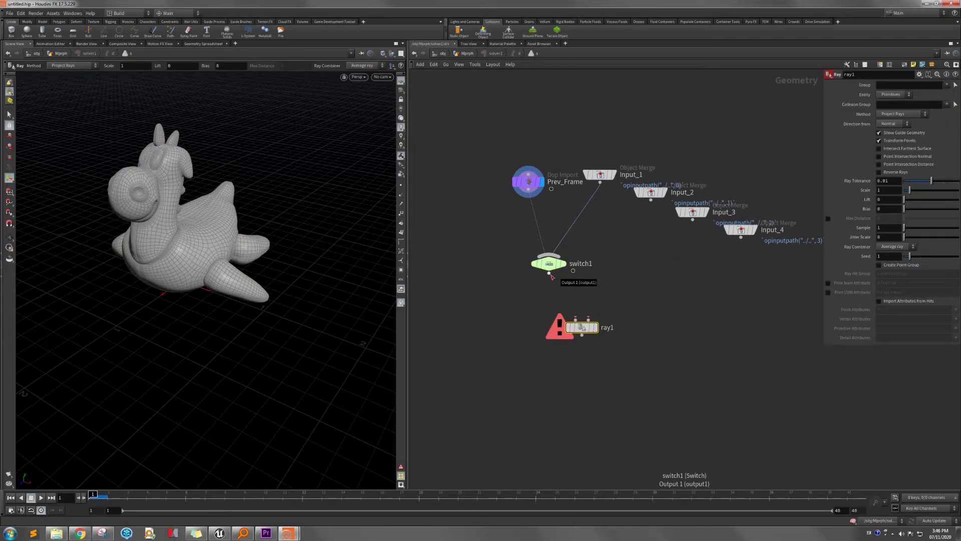
pyautogui.moveTo(549, 274); pyautogui.dragTo(576, 319)
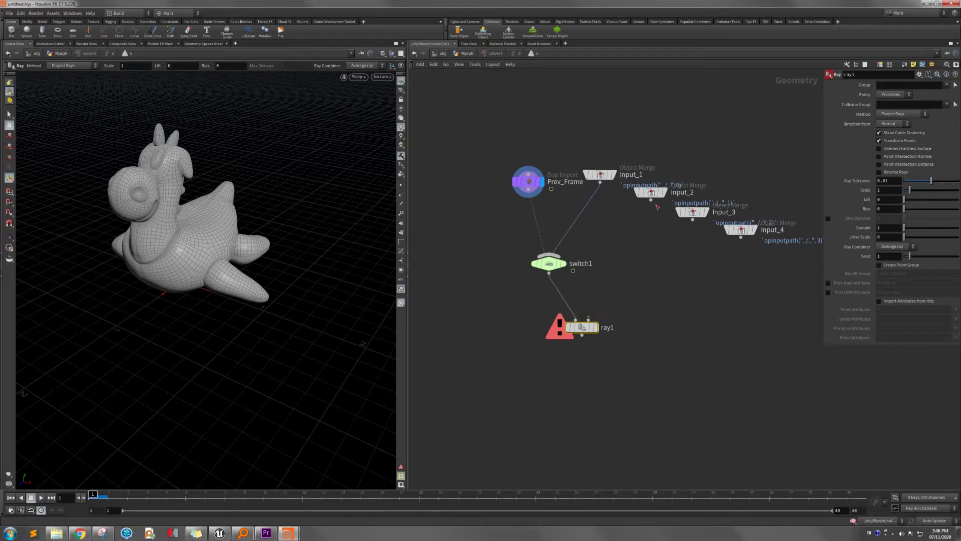
pyautogui.moveTo(651, 200); pyautogui.dragTo(589, 319)
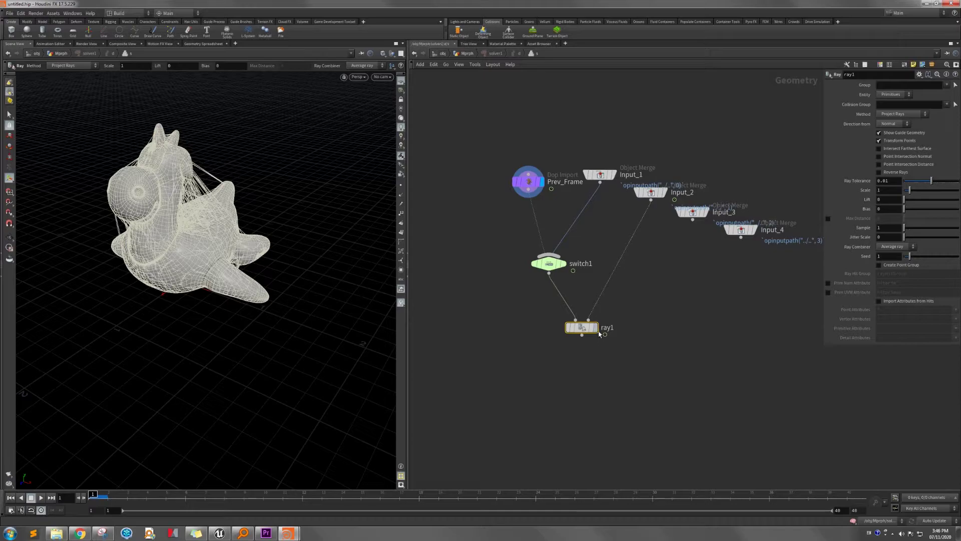
pyautogui.click(595, 327)
pyautogui.moveTo(243, 208); pyautogui.dragTo(196, 215)
pyautogui.press('Return')
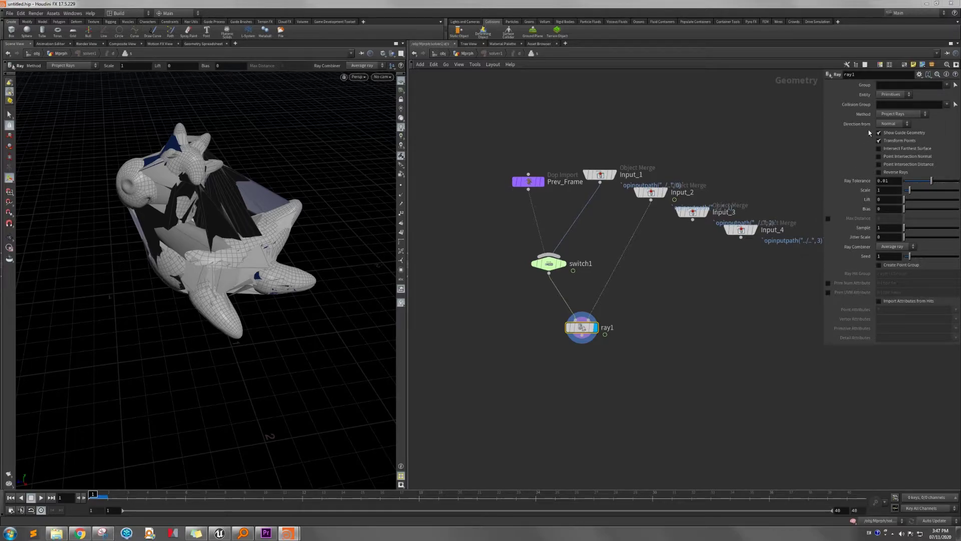
# Step: Set ray1 to Points, Minimum Distance, Scale 0.95, guide off, intersection normals on
pyautogui.click(892, 94)
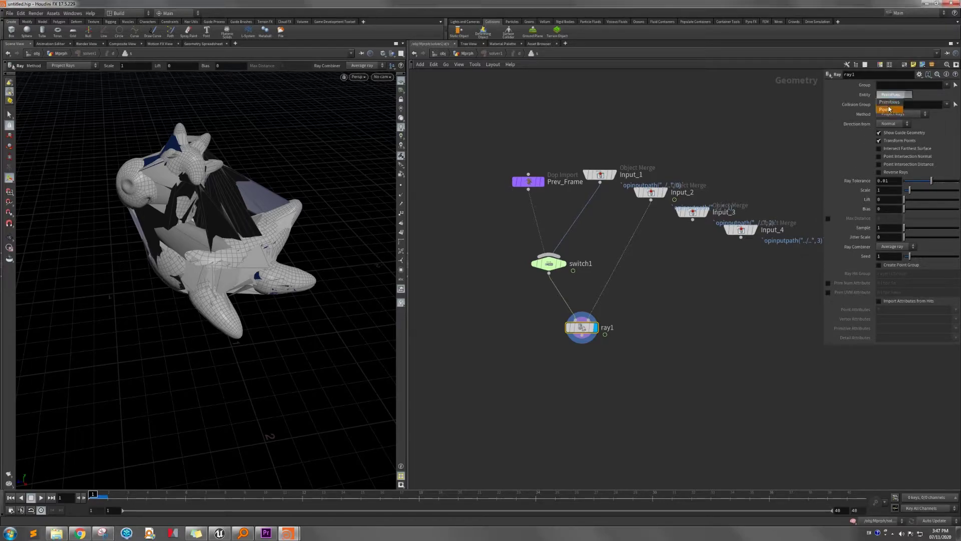
pyautogui.click(889, 109)
pyautogui.click(886, 116)
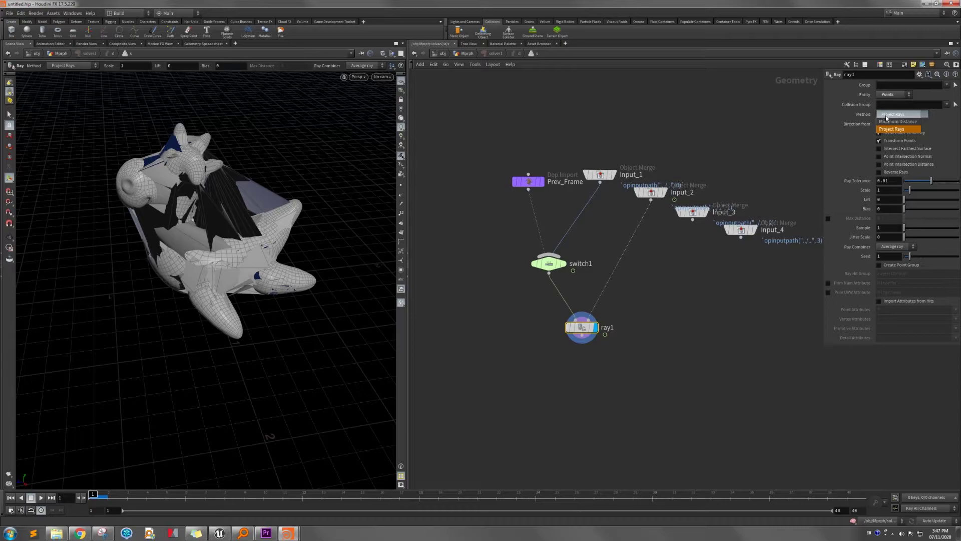
pyautogui.click(884, 121)
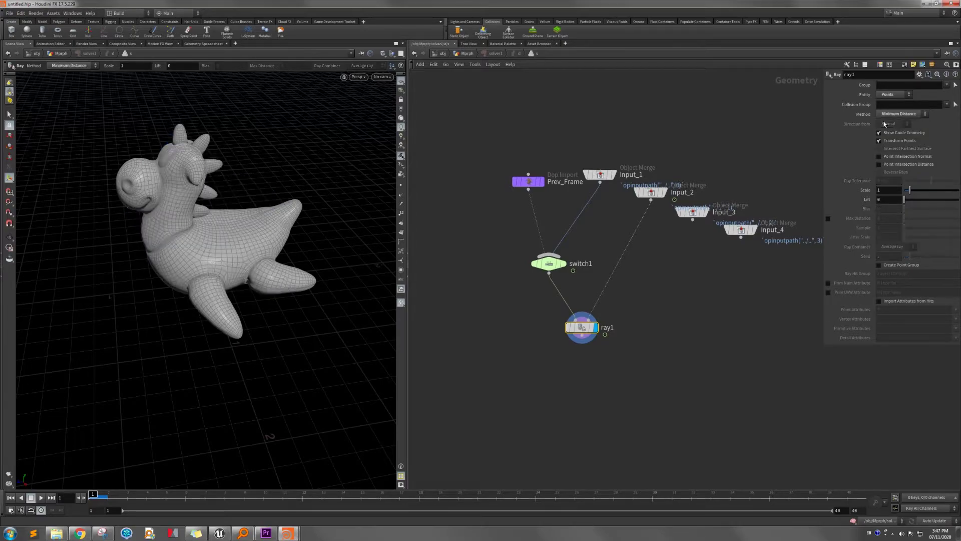
pyautogui.doubleClick(894, 189)
pyautogui.write('0.95')
pyautogui.press('Return')
pyautogui.click(894, 134)
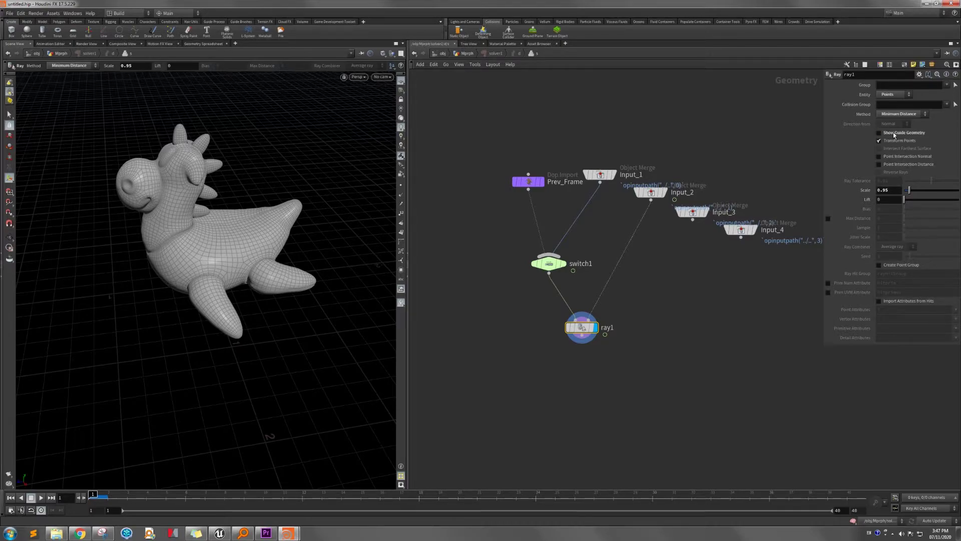
pyautogui.click(891, 160)
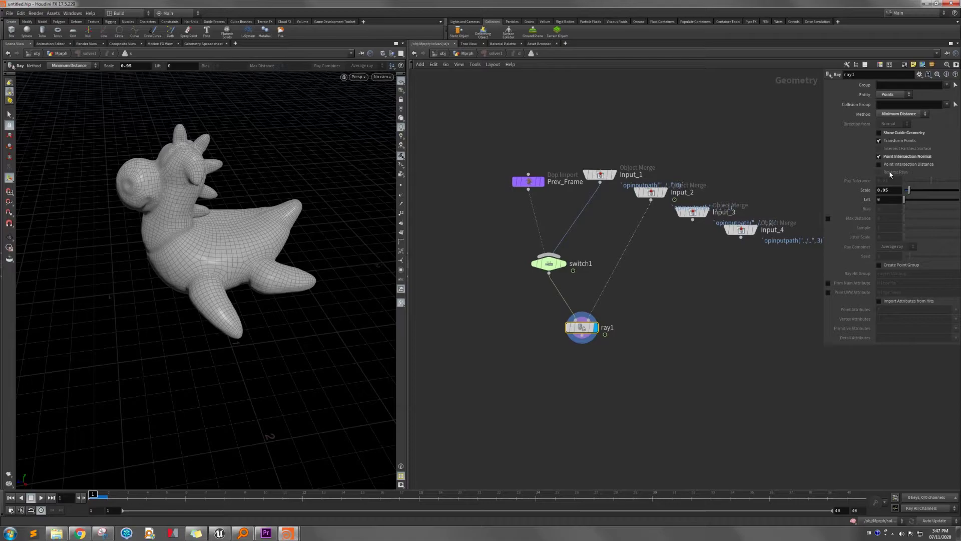
pyautogui.moveTo(891, 174)
pyautogui.click(186, 495)
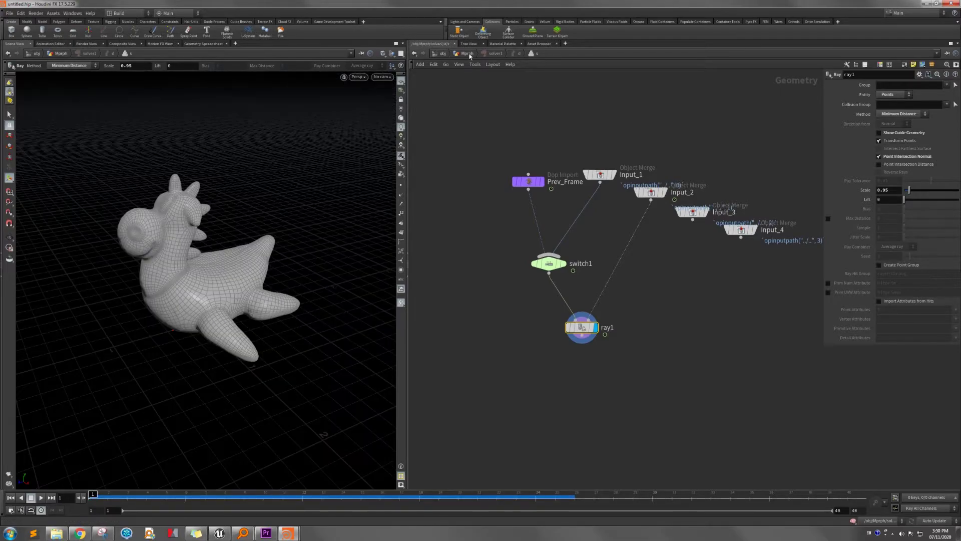
# Step: Back in Mprph, play and scrub the melt to frame 16, then rewind to frame 1
pyautogui.click(467, 54)
pyautogui.click(41, 497)
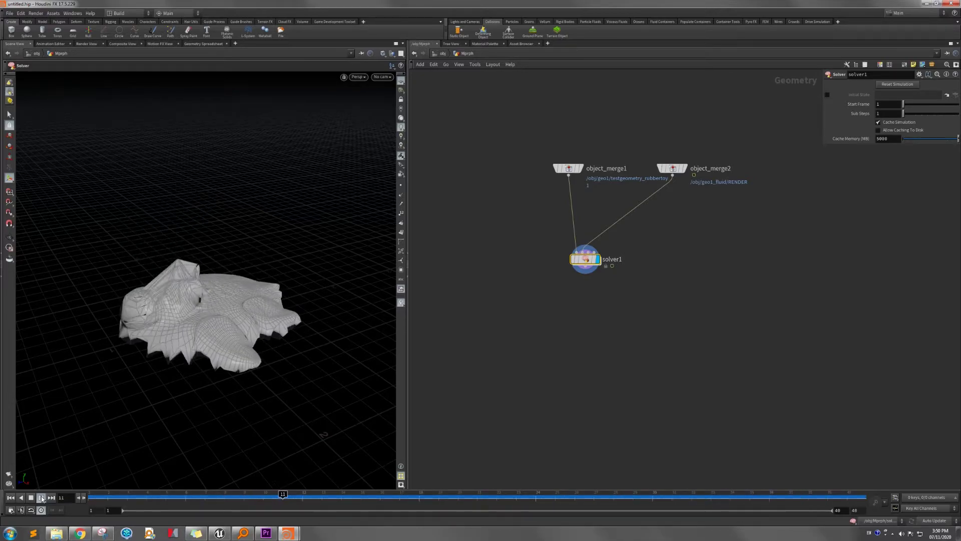
pyautogui.click(41, 497)
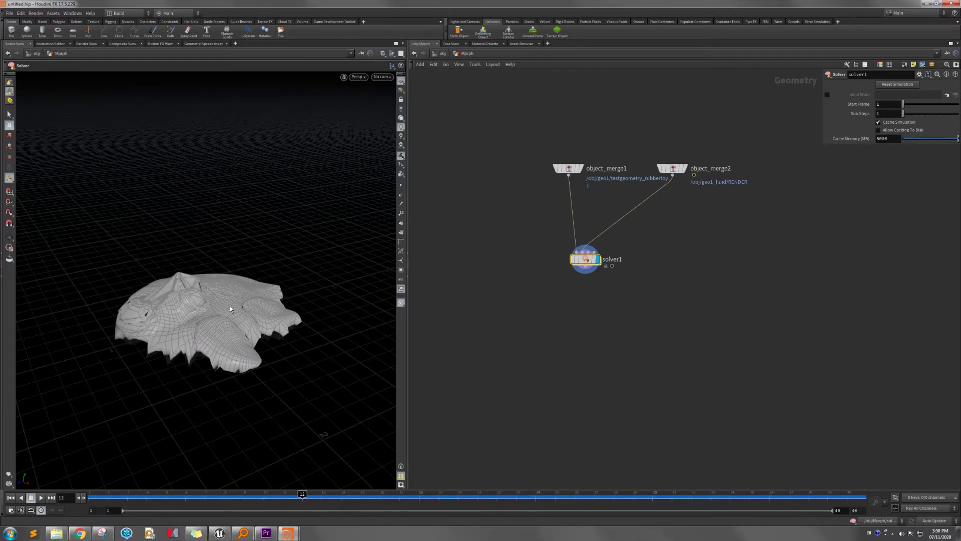
pyautogui.press('Escape')
pyautogui.moveTo(183, 323); pyautogui.dragTo(237, 303)
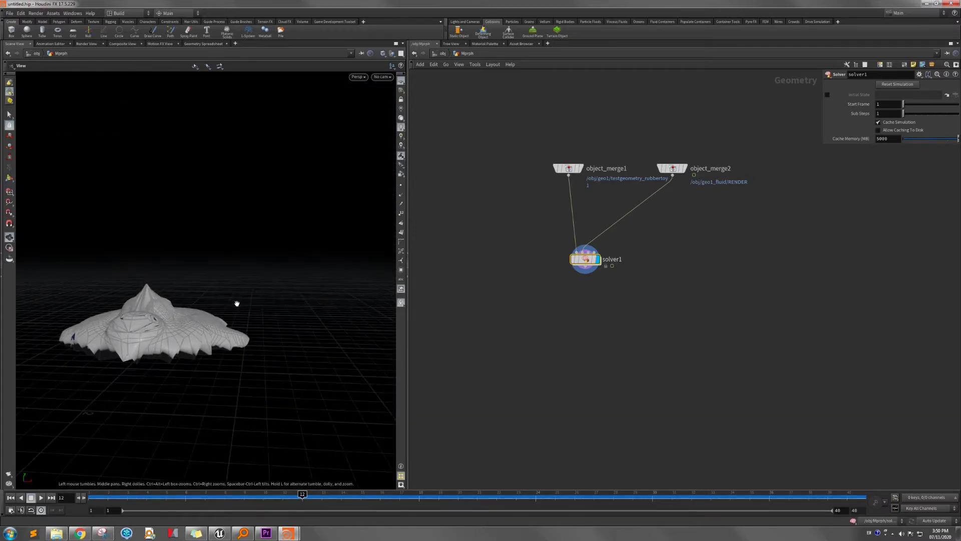
pyautogui.moveTo(301, 494); pyautogui.dragTo(341, 495)
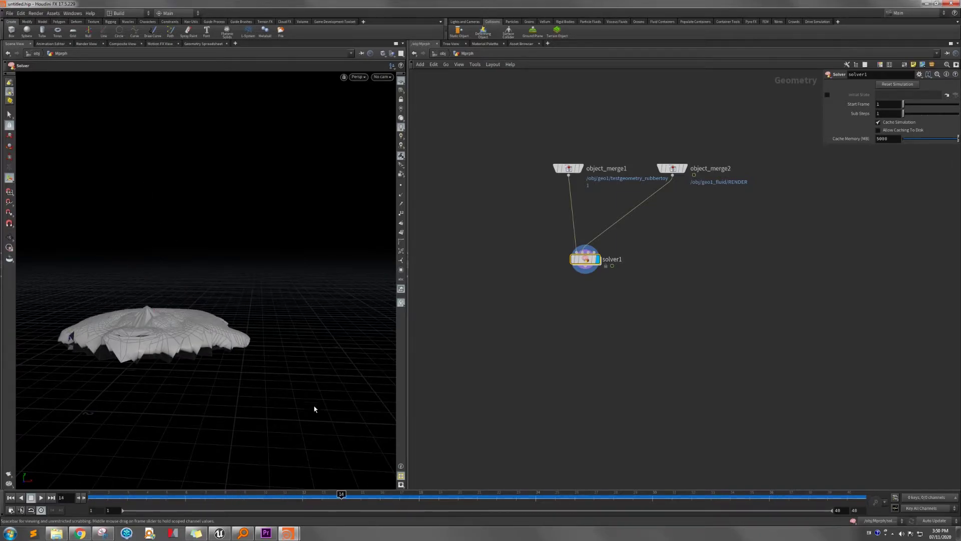
pyautogui.moveTo(259, 343); pyautogui.dragTo(209, 344)
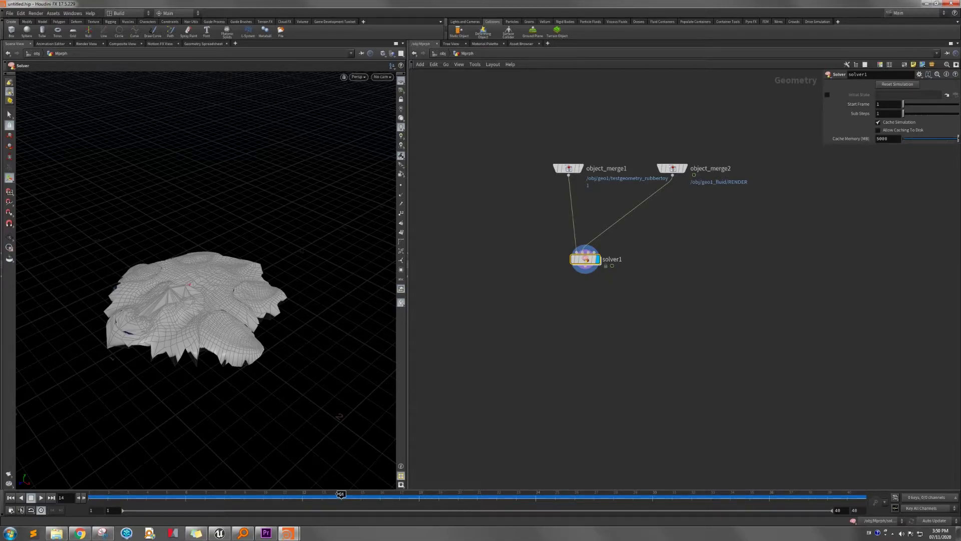
pyautogui.moveTo(340, 494); pyautogui.dragTo(83, 483)
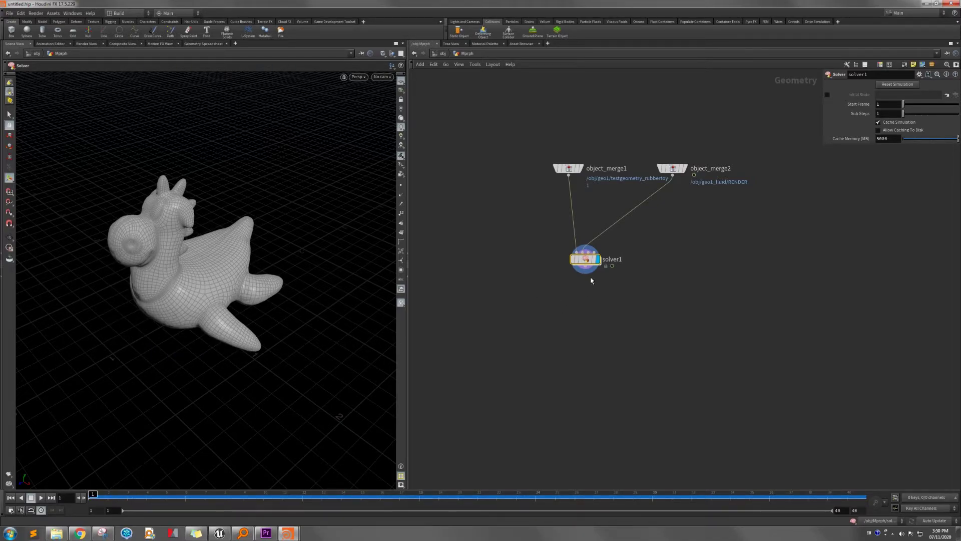
# Step: Inside solver1, insert a Smooth node on the wire between switch1 and ray1
pyautogui.doubleClick(586, 260)
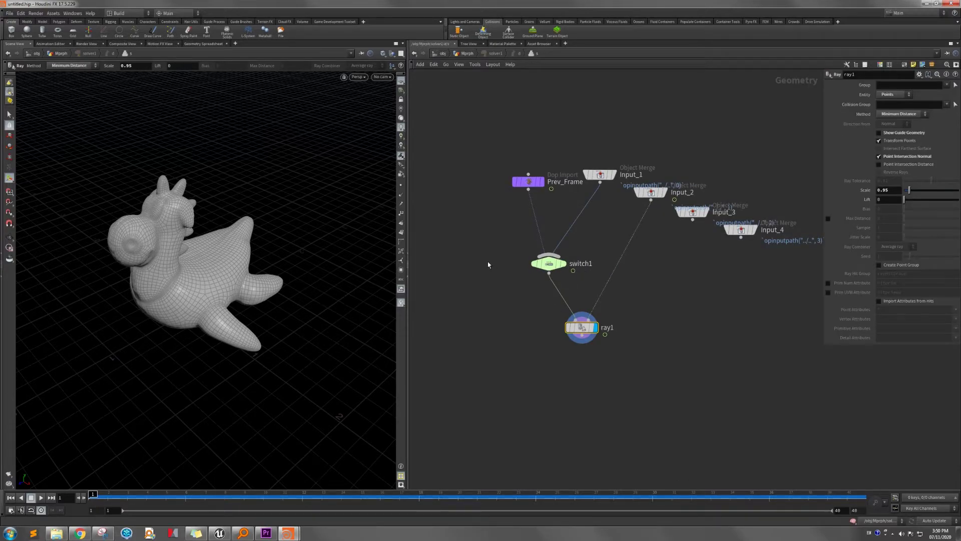
pyautogui.press('Tab')
pyautogui.write('smoo')
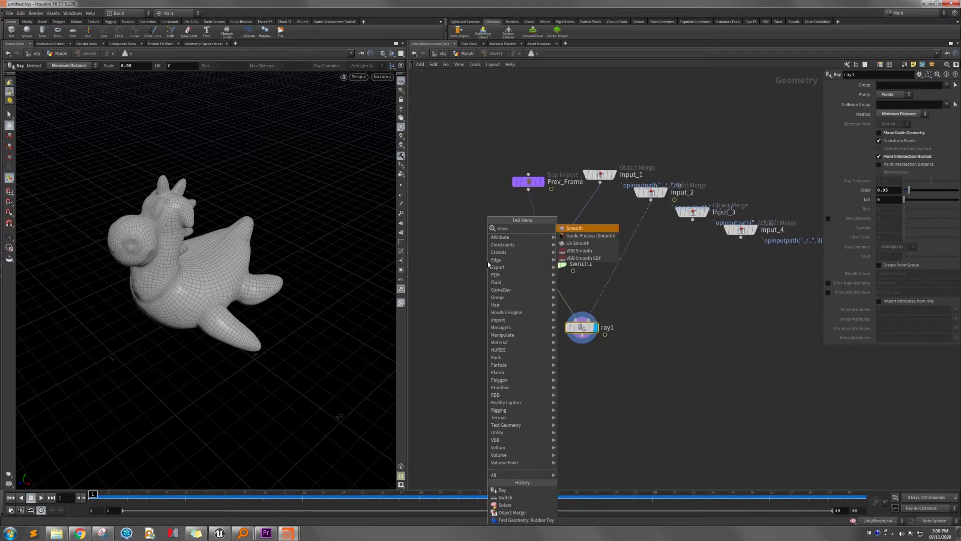
pyautogui.press('Return')
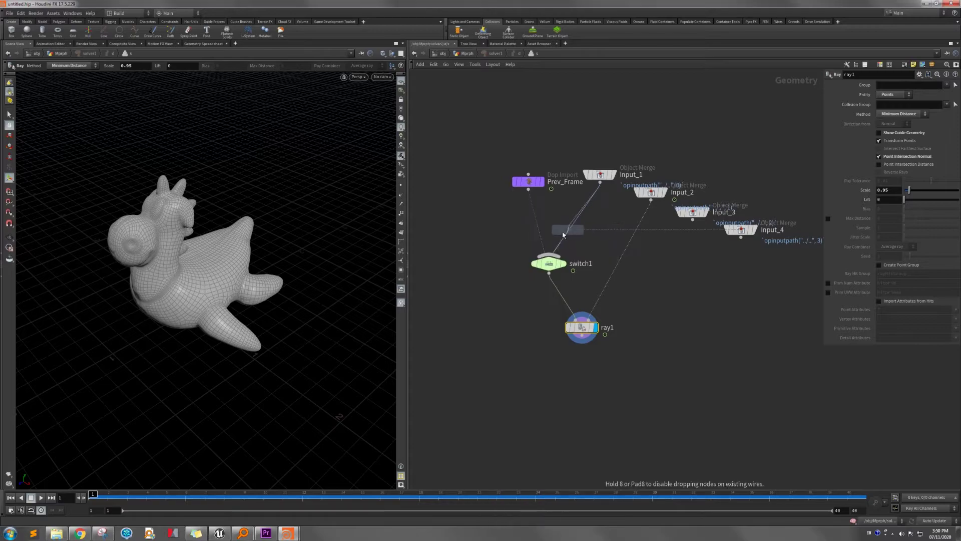
pyautogui.click(562, 301)
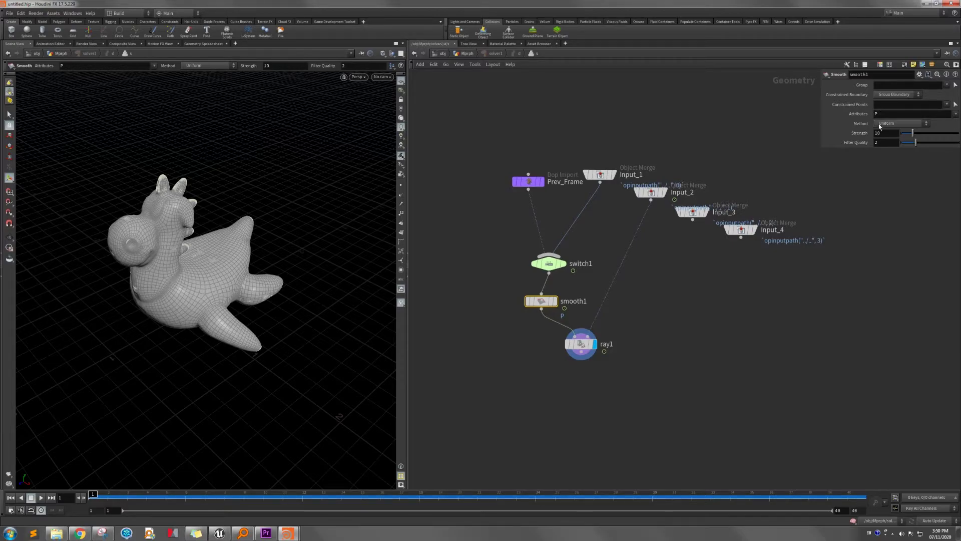
# Step: Check the smoothing on the toy and set smooth1's Filter Quality to 3
pyautogui.moveTo(225, 279); pyautogui.dragTo(280, 293)
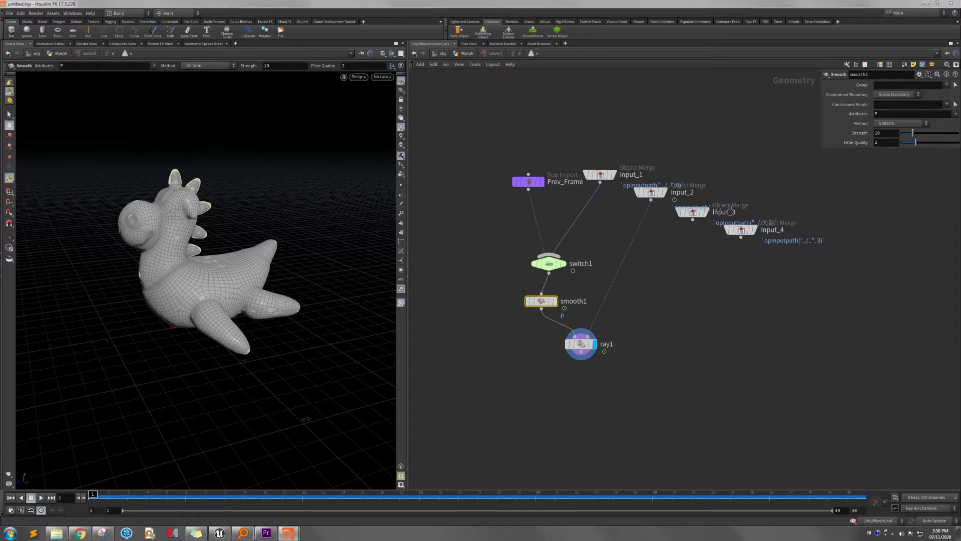
pyautogui.click(895, 143)
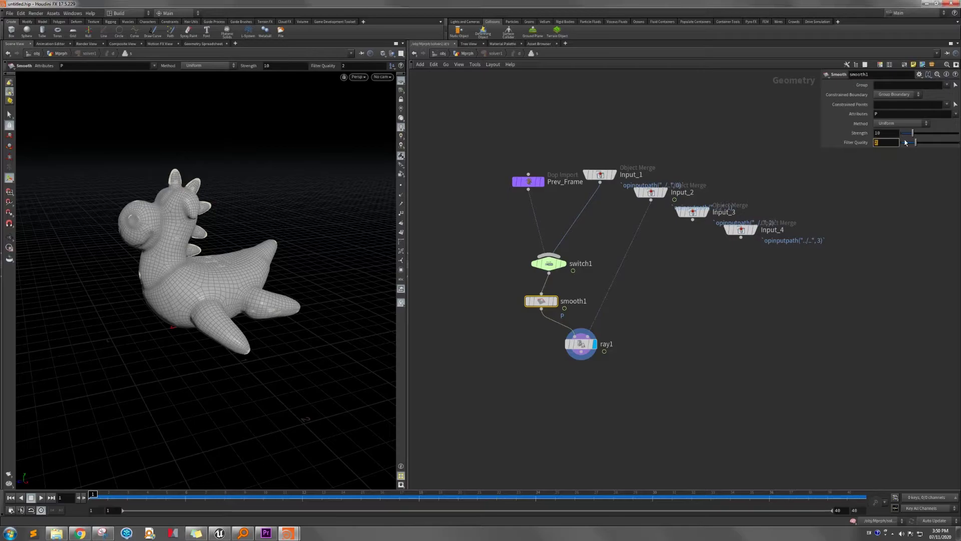
pyautogui.write('3')
pyautogui.press('Return')
# Step: Return to the Mrph network and inspect the melting toy around frames 7 and 19
pyautogui.click(467, 53)
pyautogui.moveTo(128, 498); pyautogui.dragTo(672, 501)
pyautogui.press('Escape')
pyautogui.moveTo(181, 334); pyautogui.dragTo(183, 358)
pyautogui.press('Return')
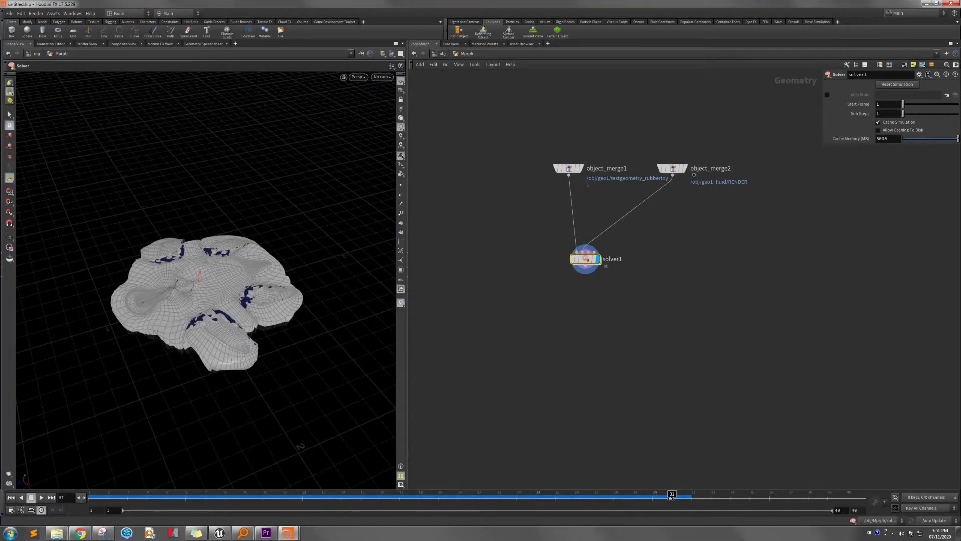
pyautogui.moveTo(672, 500); pyautogui.dragTo(82, 485)
pyautogui.moveTo(161, 339); pyautogui.dragTo(240, 189)
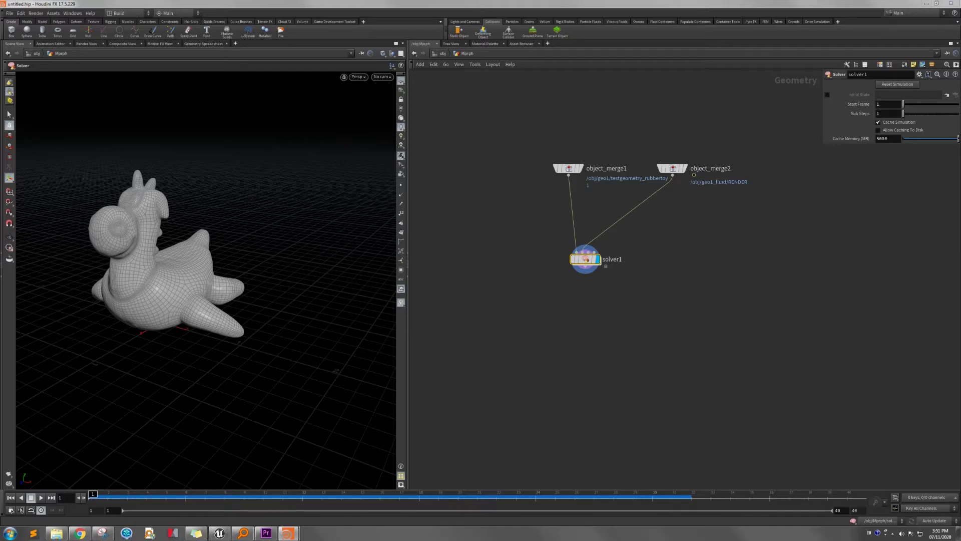
# Step: Set solver1's Sub Steps to 10 and replay the melt from frame 1
pyautogui.click(888, 111)
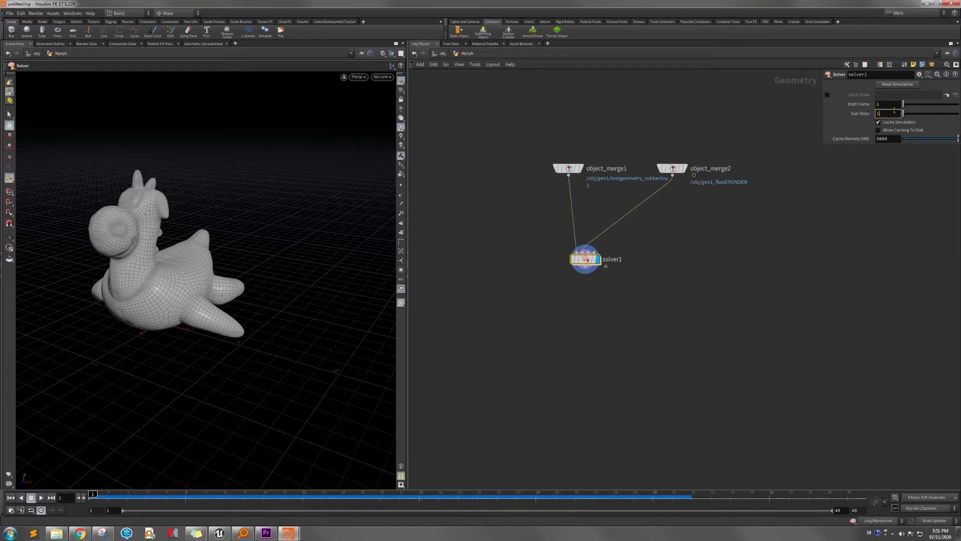
pyautogui.press('Return')
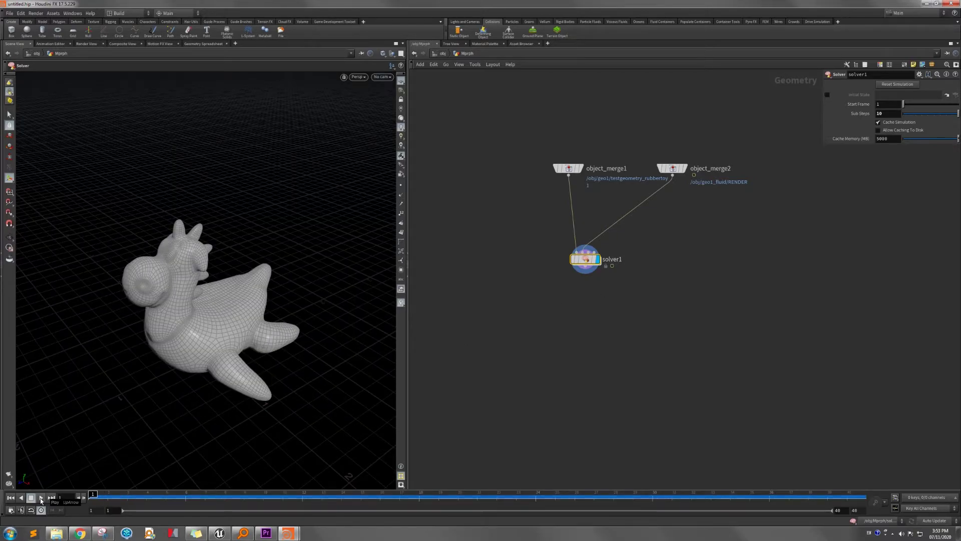
pyautogui.click(41, 498)
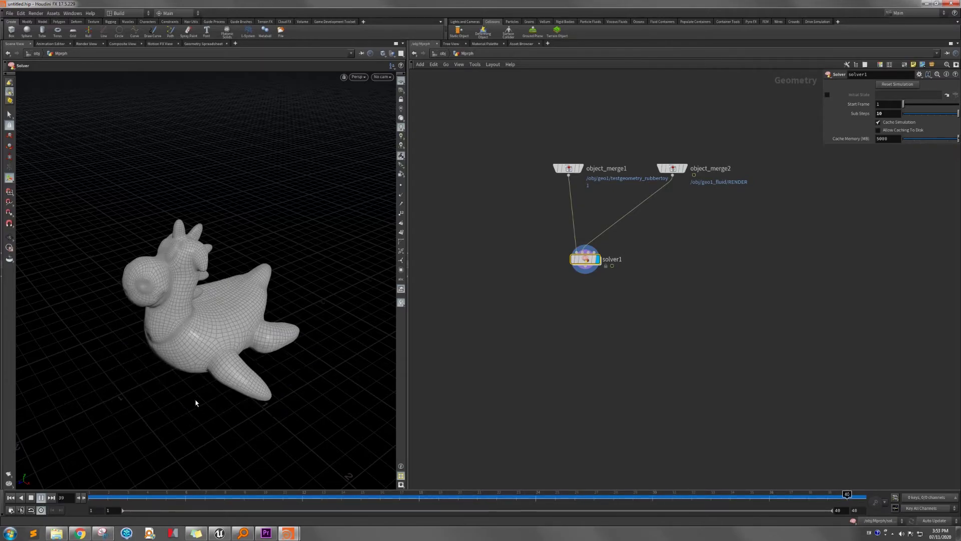
pyautogui.keyDown('alt'); pyautogui.moveTo(196, 402); pyautogui.dragTo(206, 359); pyautogui.keyUp('alt')
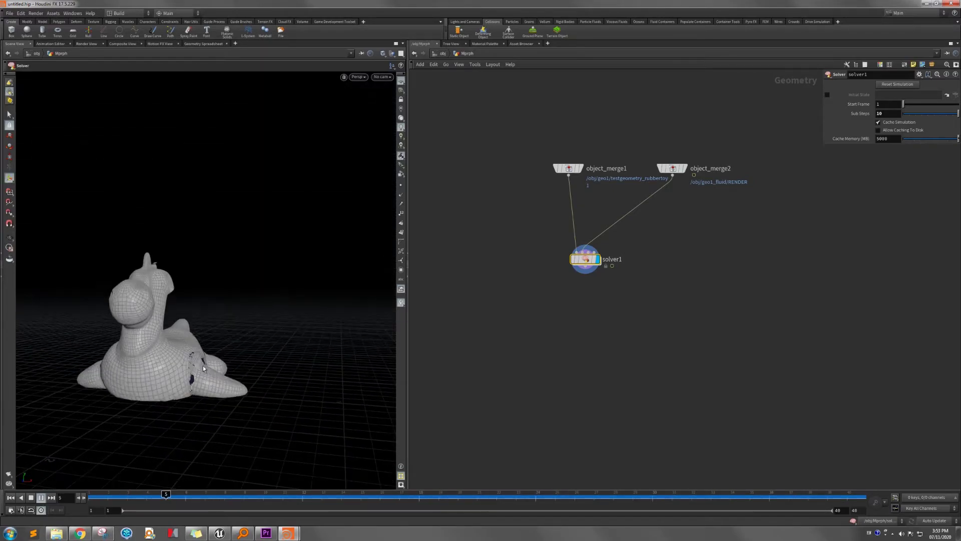
# Step: Stop playback, add a displayed normal1 node fed by ray1 inside solver1, then go back to Mrph
pyautogui.press('Escape')
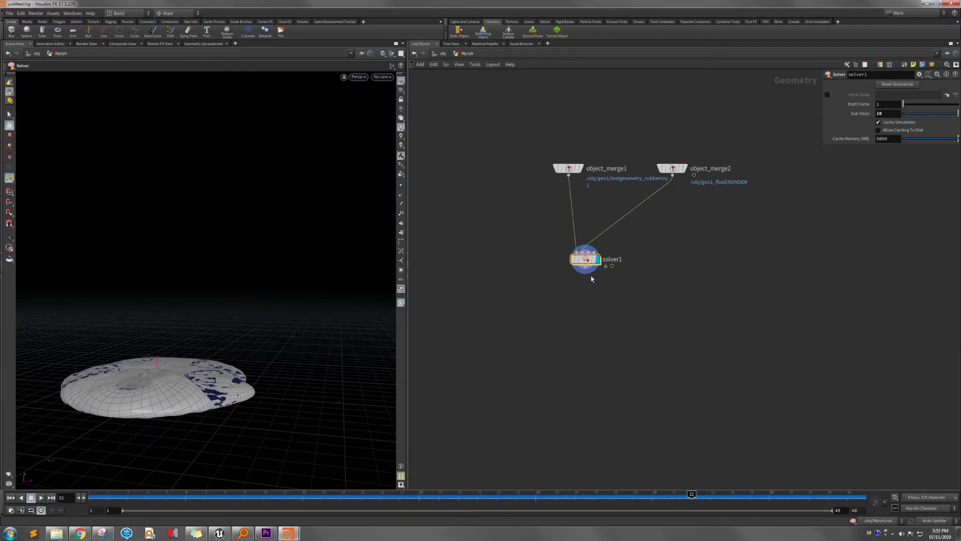
pyautogui.doubleClick(587, 260)
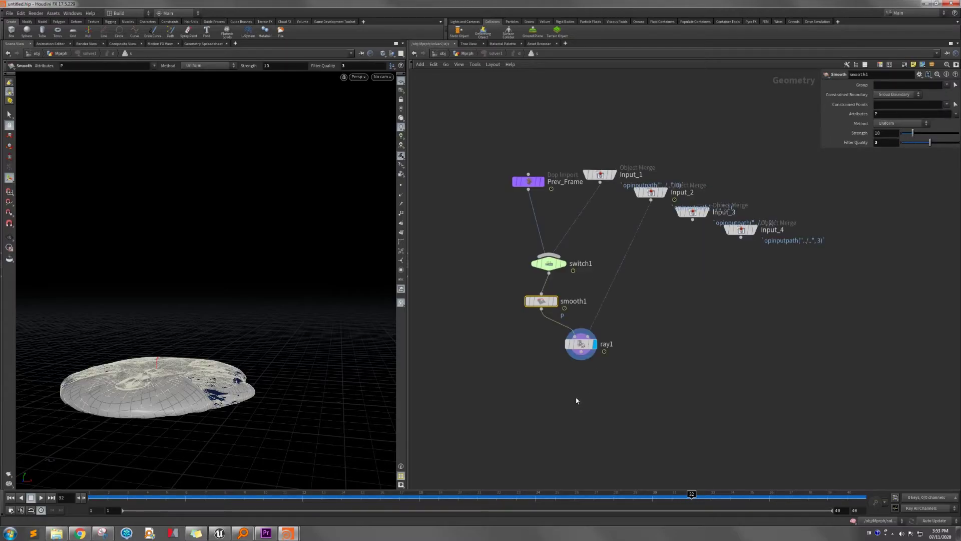
pyautogui.press('Tab')
pyautogui.write('norm')
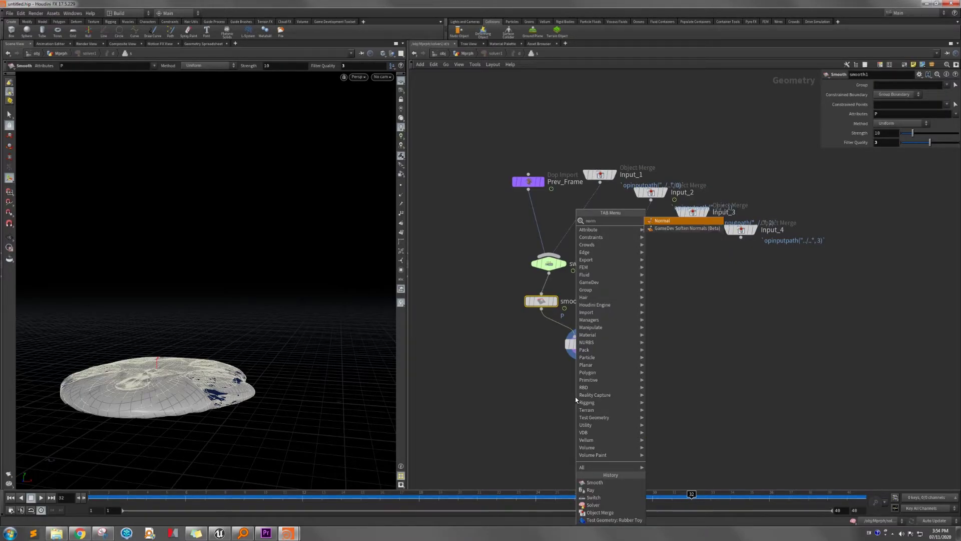
pyautogui.press('Return')
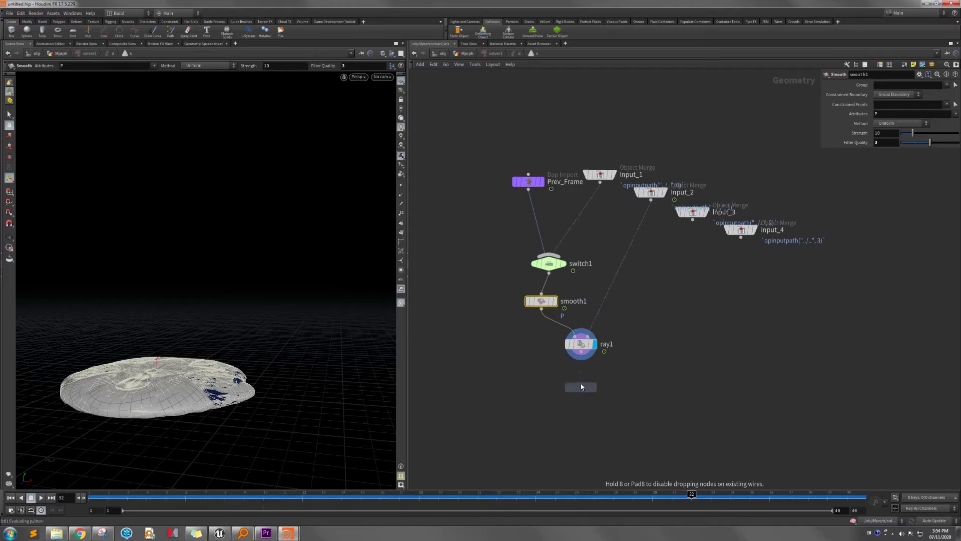
pyautogui.click(581, 385)
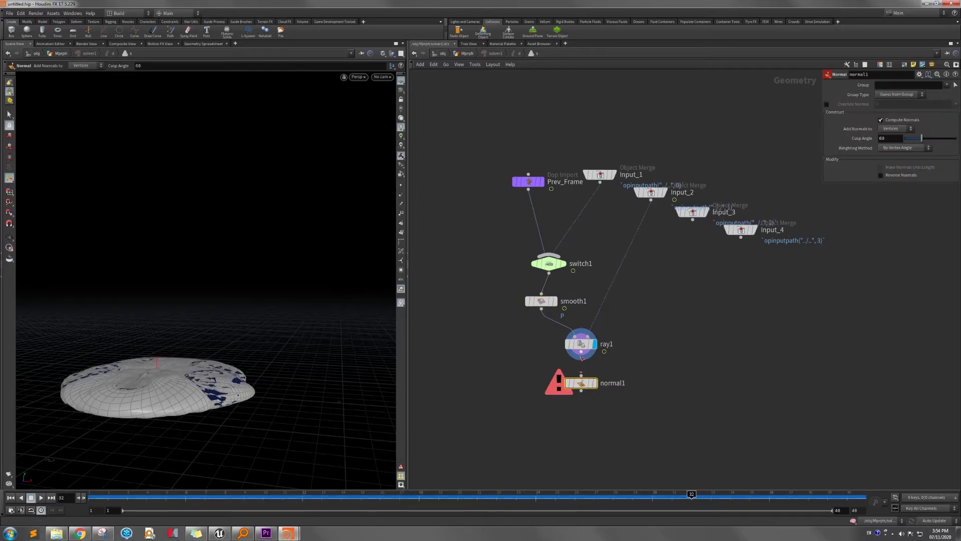
pyautogui.moveTo(581, 358); pyautogui.dragTo(581, 373)
pyautogui.click(594, 383)
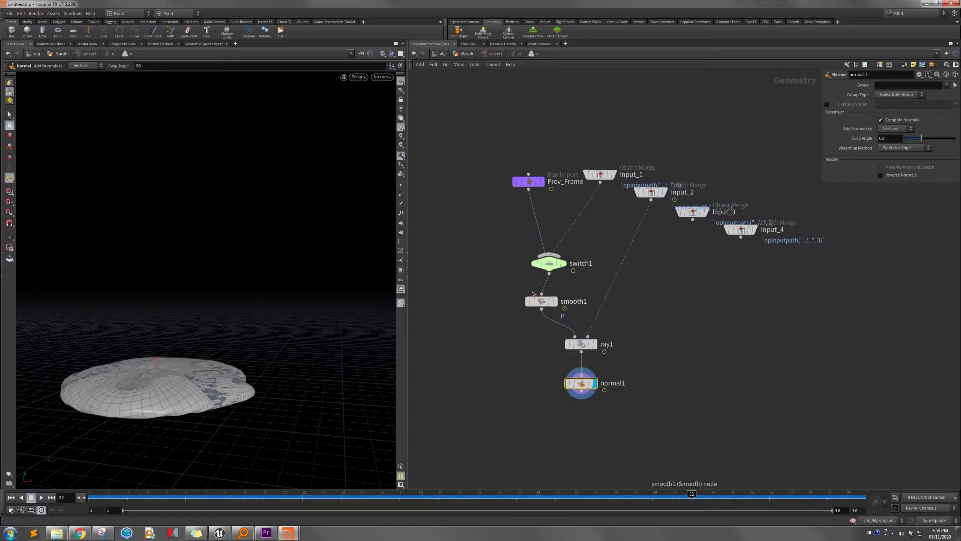
pyautogui.click(468, 54)
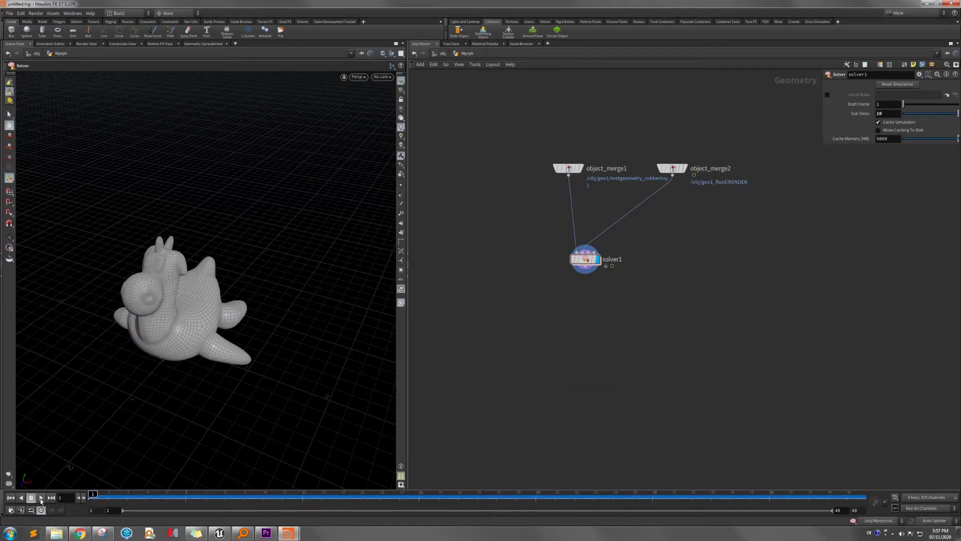
# Step: Play the melt while orbiting to inspect the deformation, stopping at frame 25
pyautogui.click(41, 498)
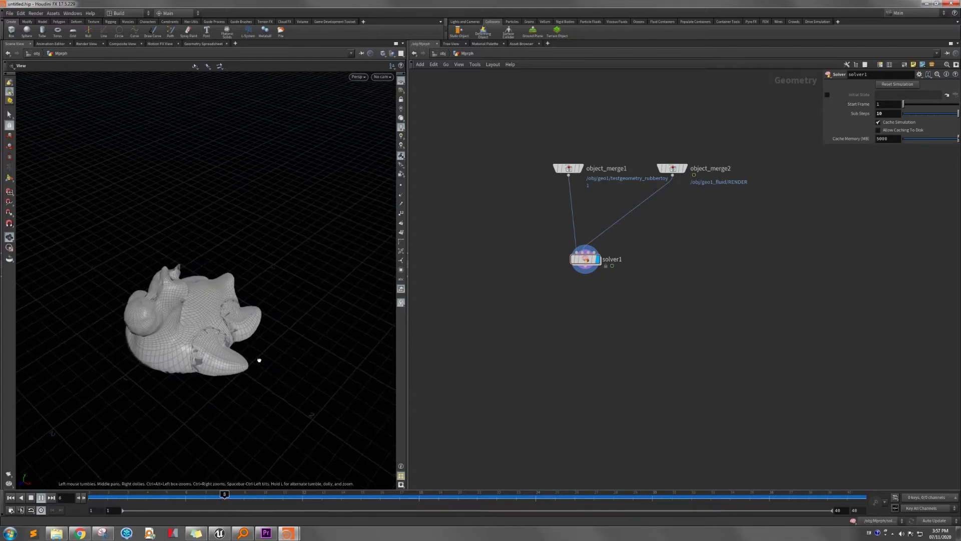
pyautogui.moveTo(259, 360); pyautogui.dragTo(248, 332)
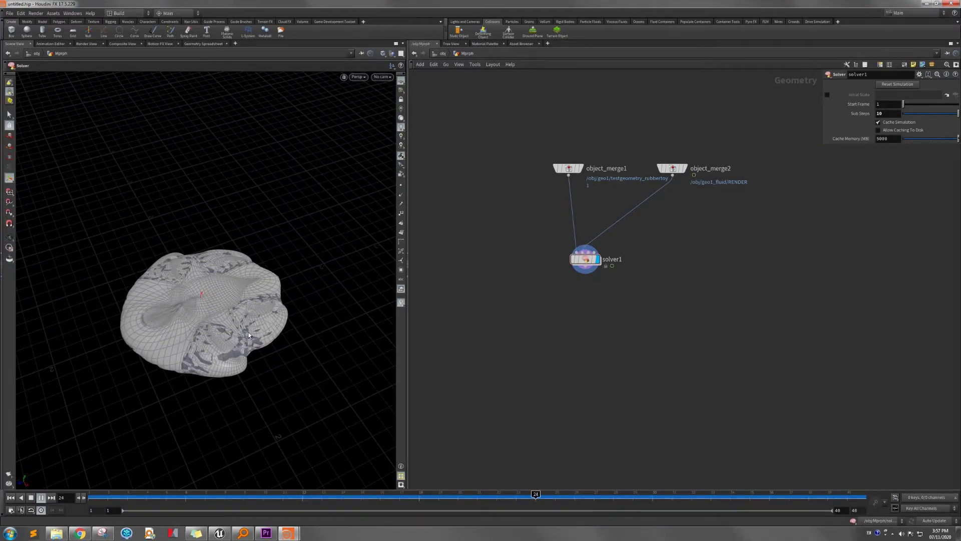
pyautogui.press('Escape')
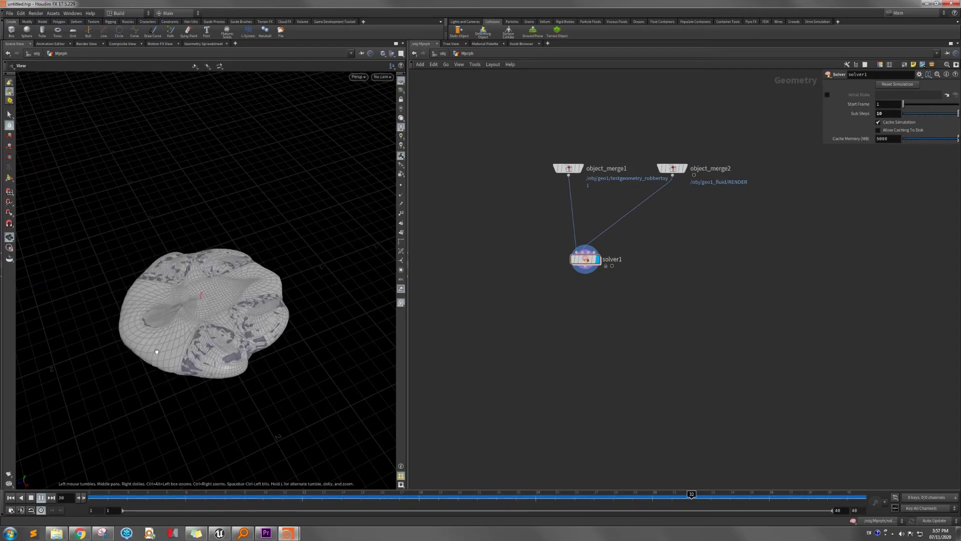
pyautogui.moveTo(156, 352); pyautogui.dragTo(203, 325)
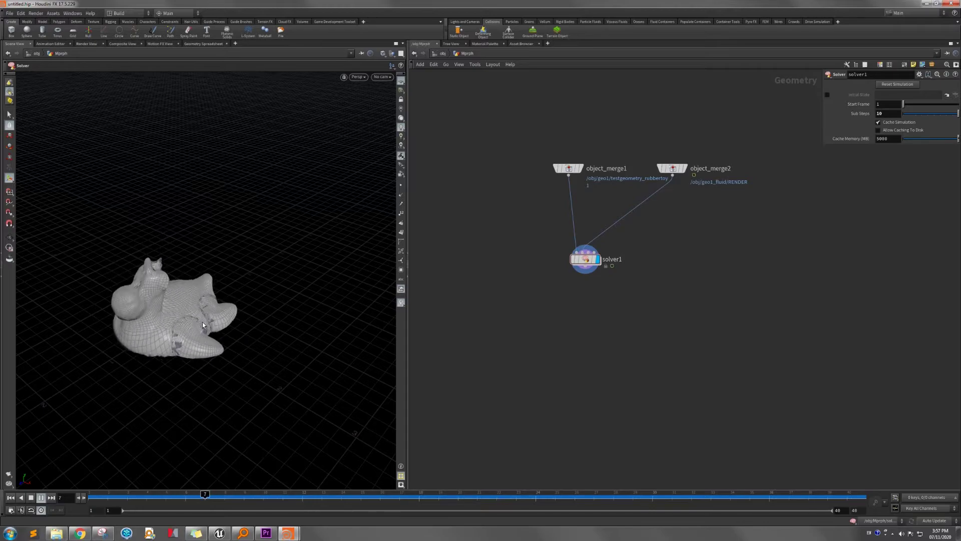
pyautogui.click(40, 498)
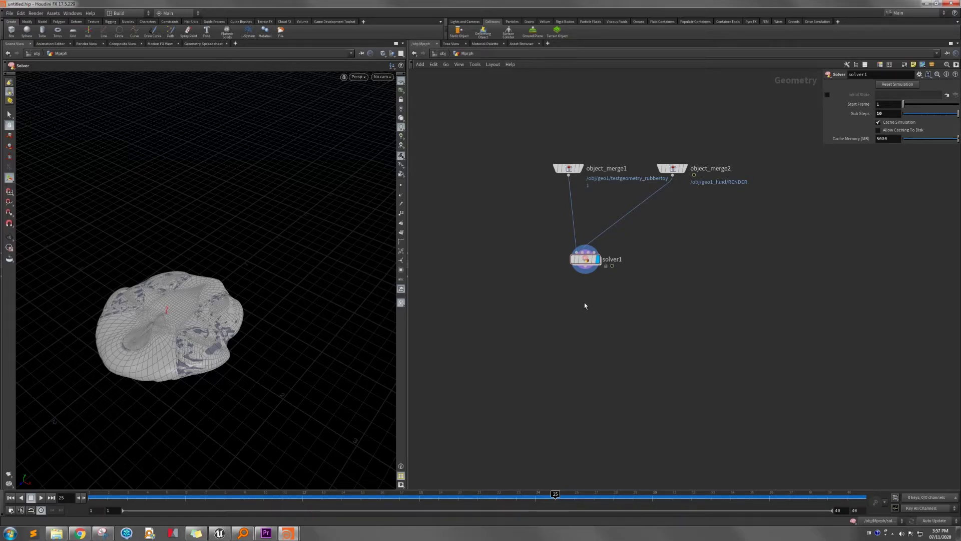
# Step: Place a File Cache node under solver1 and save the melt to disk so it loads from disk
pyautogui.press('Tab')
pyautogui.moveTo(594, 307)
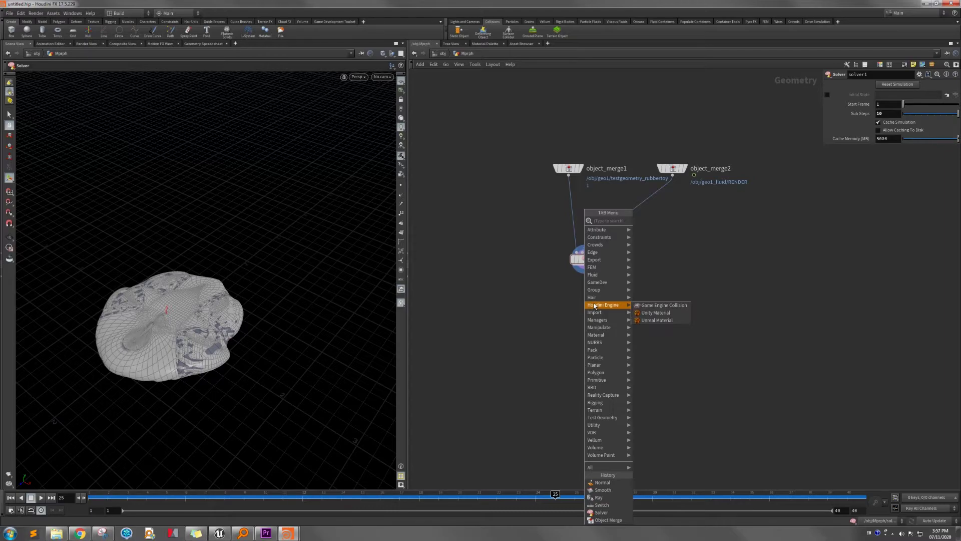
pyautogui.press('Right')
pyautogui.press('Down')
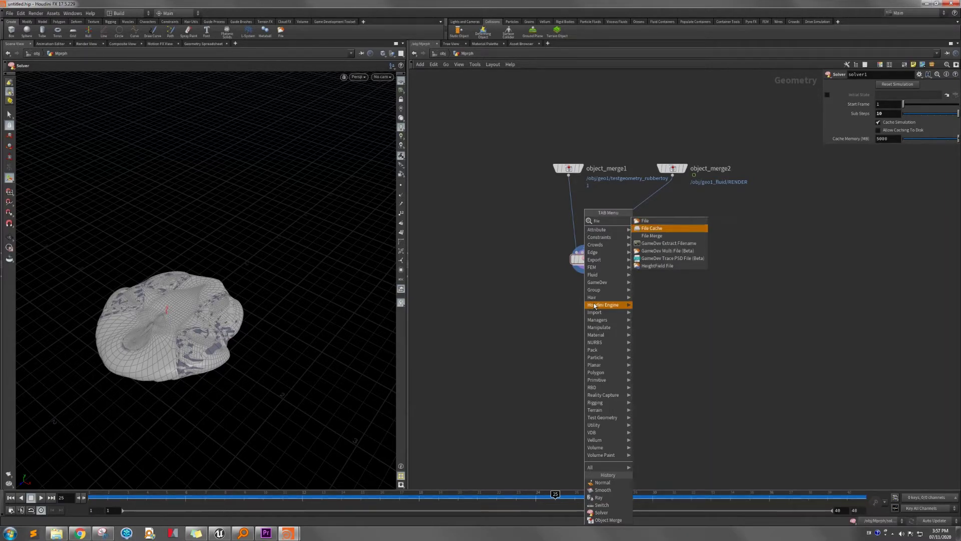
pyautogui.press('Return')
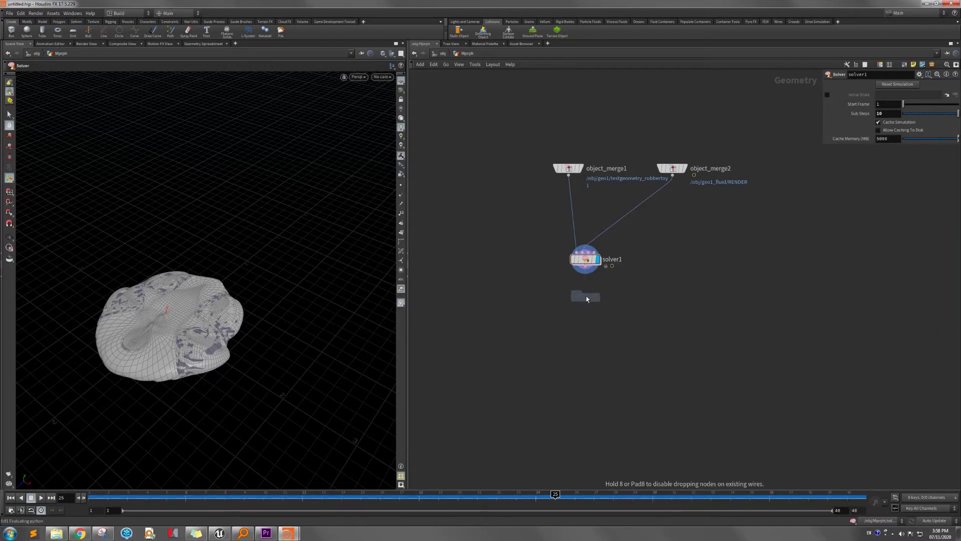
pyautogui.click(587, 299)
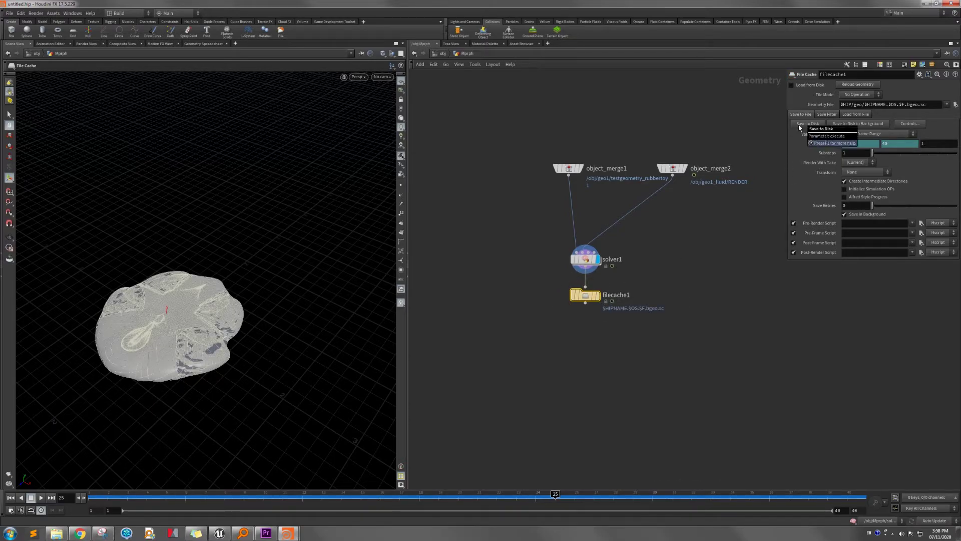
pyautogui.click(792, 84)
# Step: Pick the Time Warp (Retime) node from the node search with 'time'
pyautogui.press('Tab')
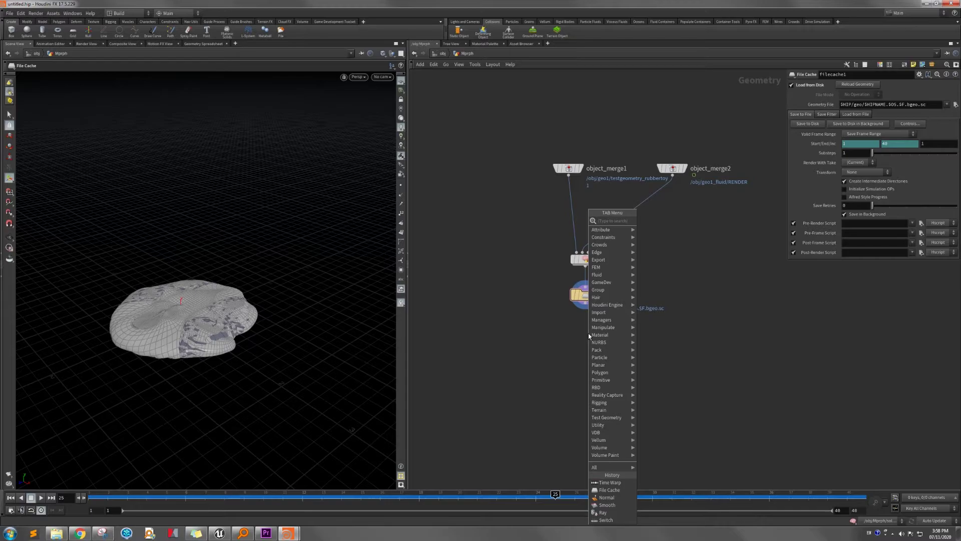
pyautogui.write('time')
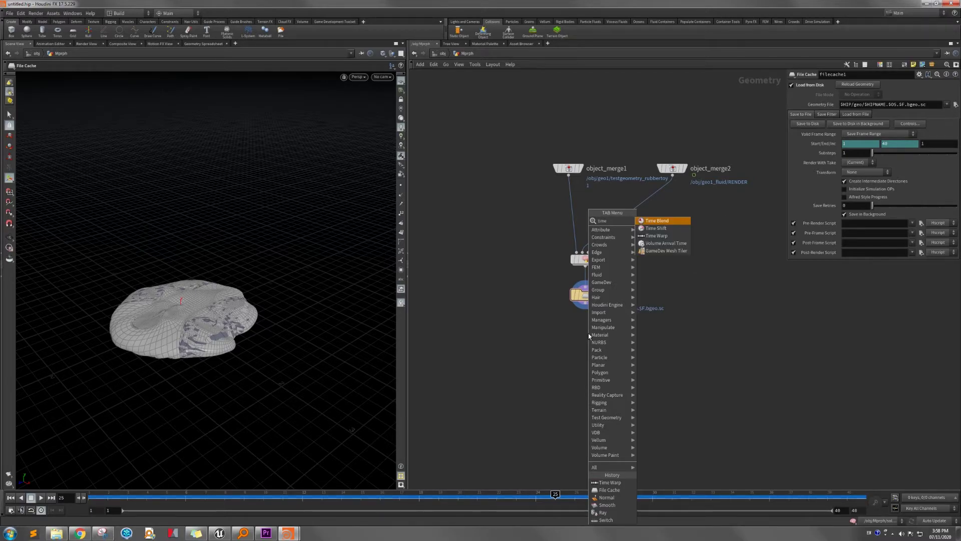
pyautogui.press('Down')
pyautogui.press('Return')
# Step: Place timewarp1 under filecache1, mapping input frames 1–40 to output frames 1–2
pyautogui.click(588, 335)
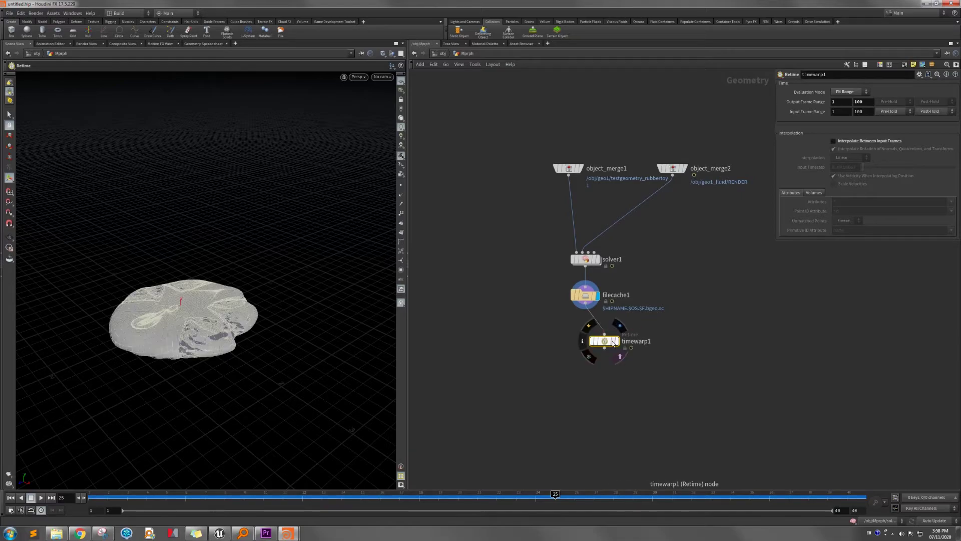
pyautogui.click(867, 112)
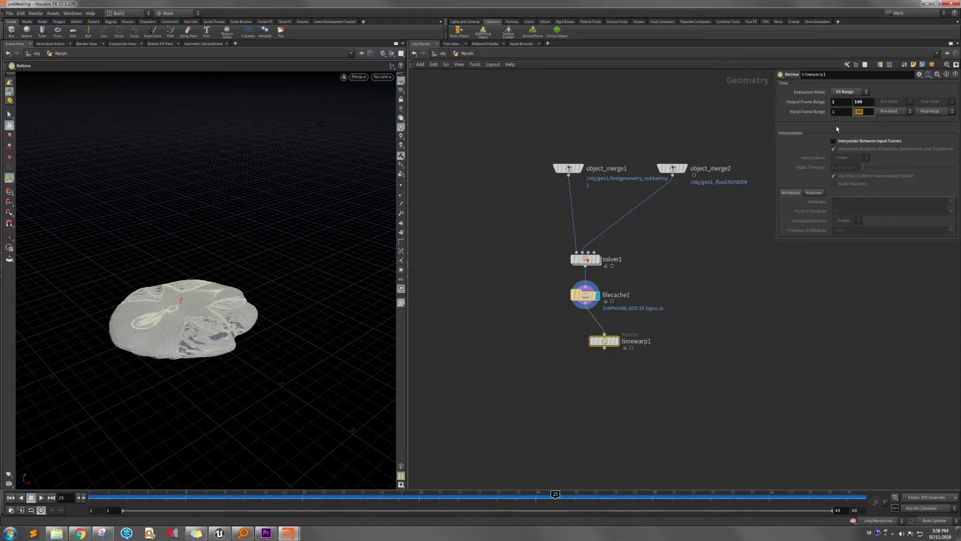
pyautogui.write('40')
pyautogui.click(864, 102)
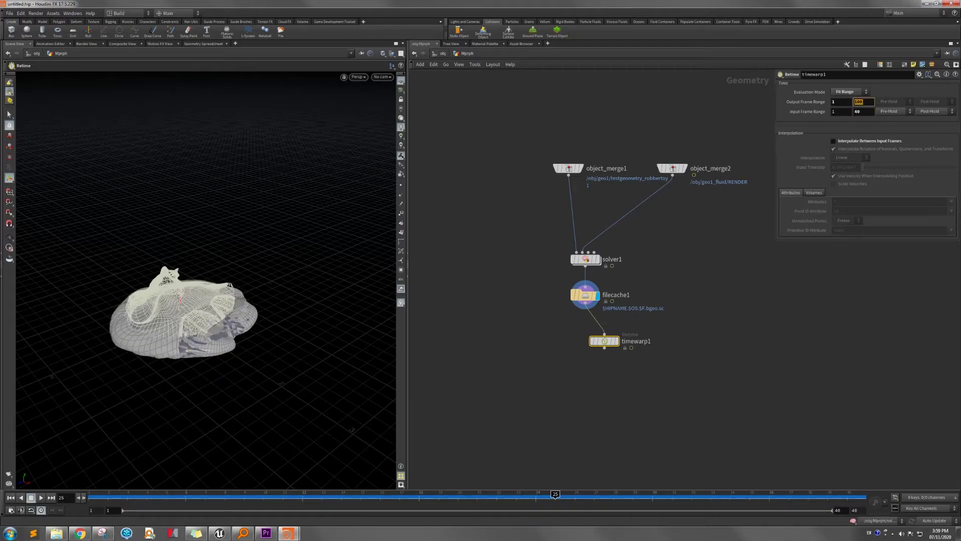
pyautogui.write('2')
pyautogui.press('Return')
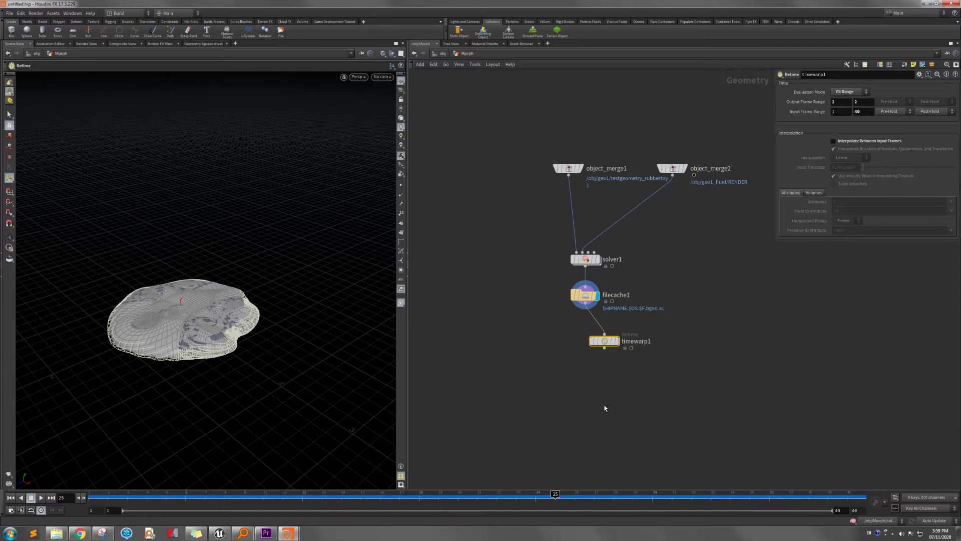
# Step: Choose a Null node from the node search with 'null'
pyautogui.press('Tab')
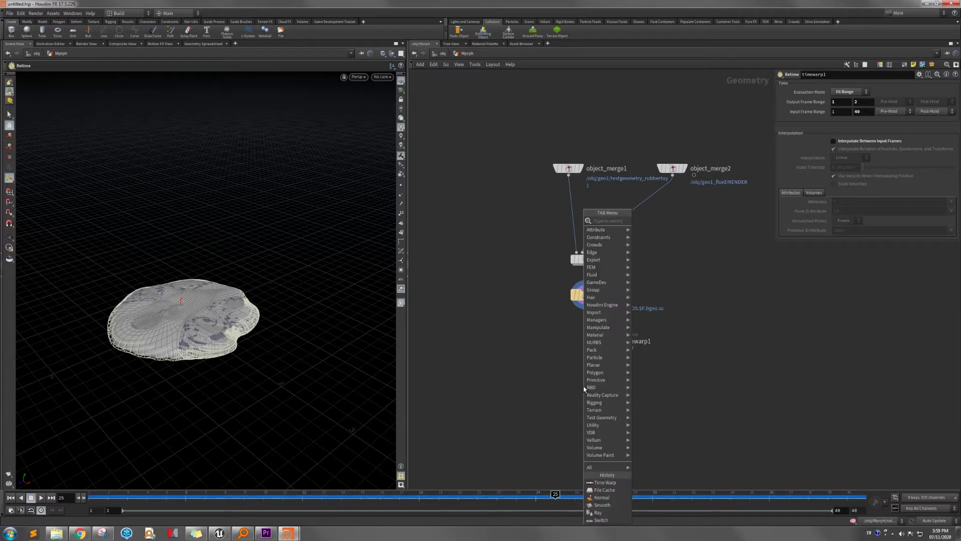
pyautogui.write('null')
pyautogui.press('Return')
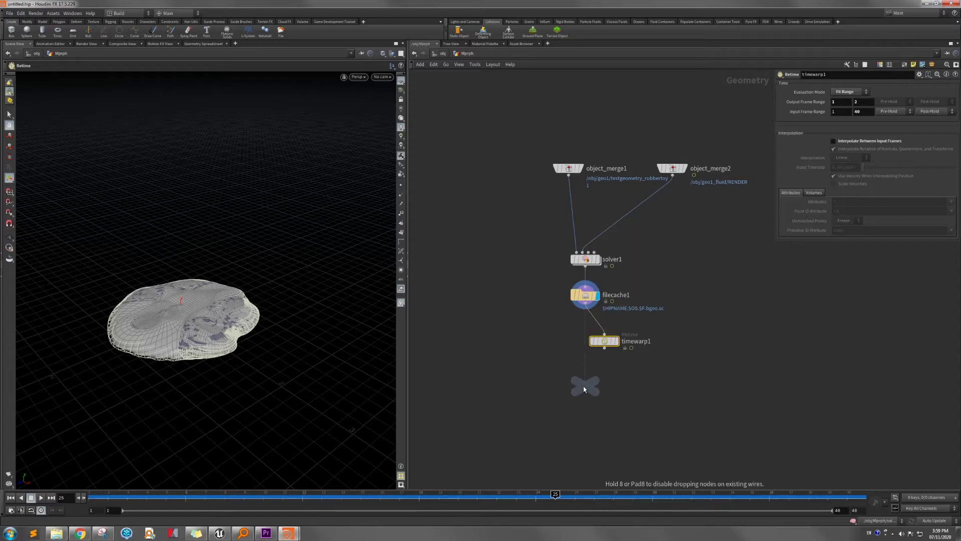
# Step: Place a Null under timewarp1, rename it OUT, and set its display flag
pyautogui.click(584, 389)
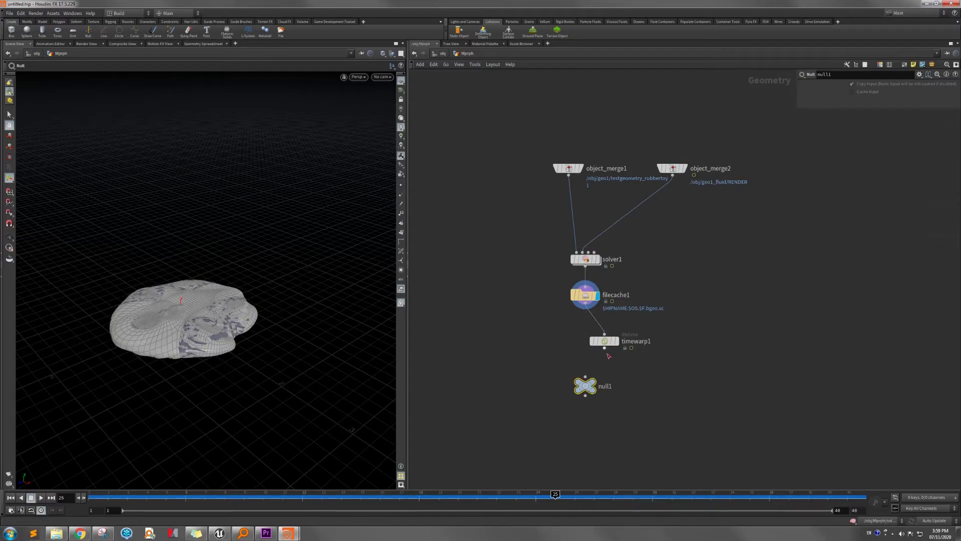
pyautogui.doubleClick(601, 386)
pyautogui.write('OUT')
pyautogui.press('Return')
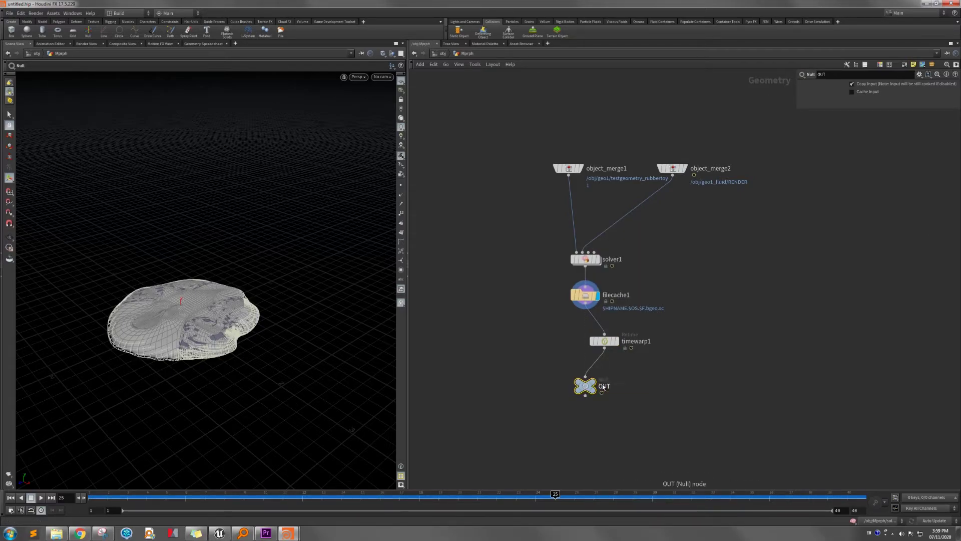
pyautogui.moveTo(608, 341); pyautogui.dragTo(589, 342)
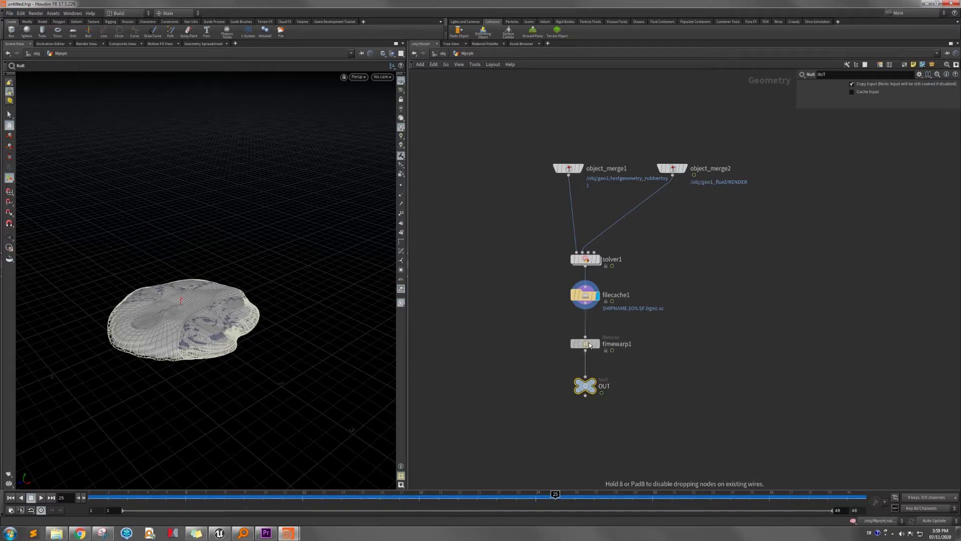
pyautogui.click(601, 371)
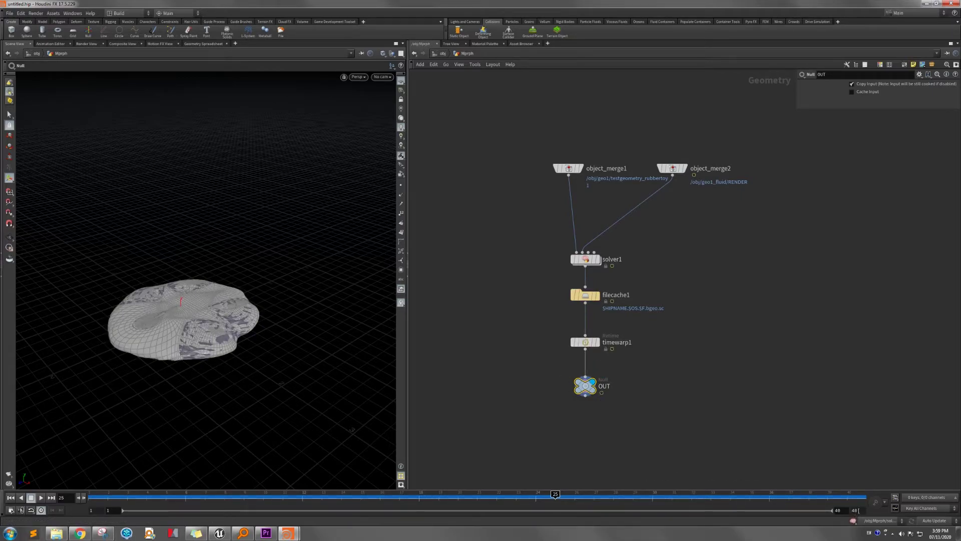
# Step: Set the timeline end frame to 3 and scrub between the intact toy and melted blob
pyautogui.write('3')
pyautogui.press('Return')
pyautogui.moveTo(607, 494)
pyautogui.mouseDown()
pyautogui.moveTo(295, 500)
pyautogui.moveTo(45, 485)
pyautogui.mouseUp()
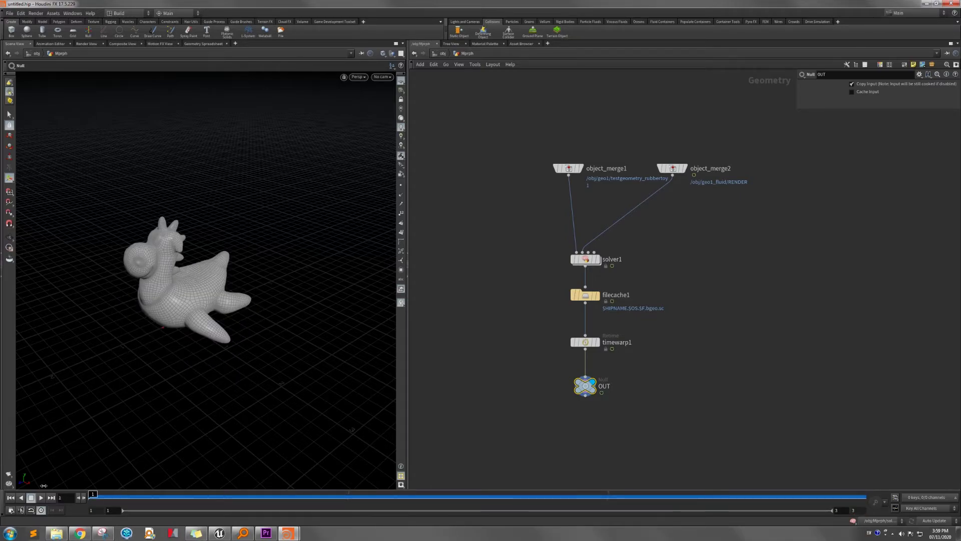
pyautogui.moveTo(190, 503); pyautogui.dragTo(247, 497)
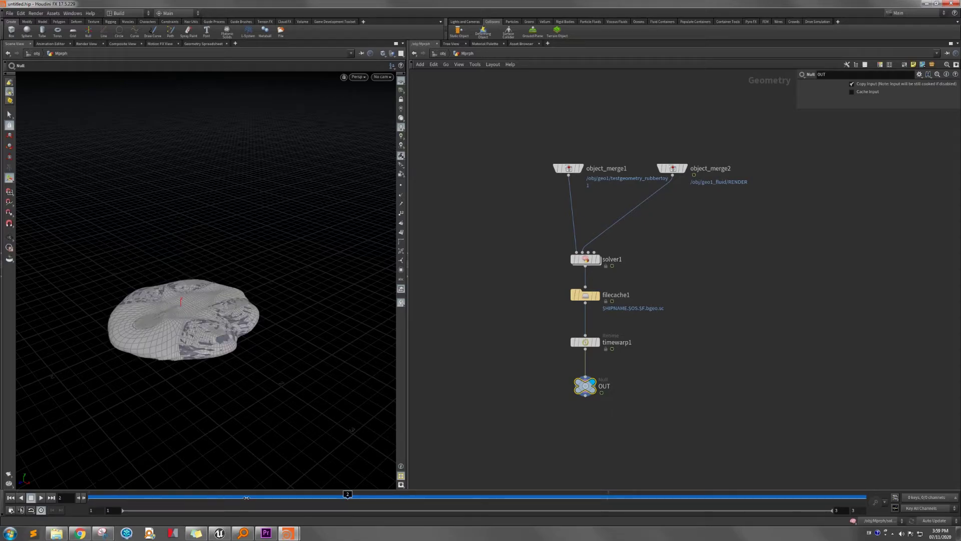
pyautogui.moveTo(173, 498); pyautogui.dragTo(66, 494)
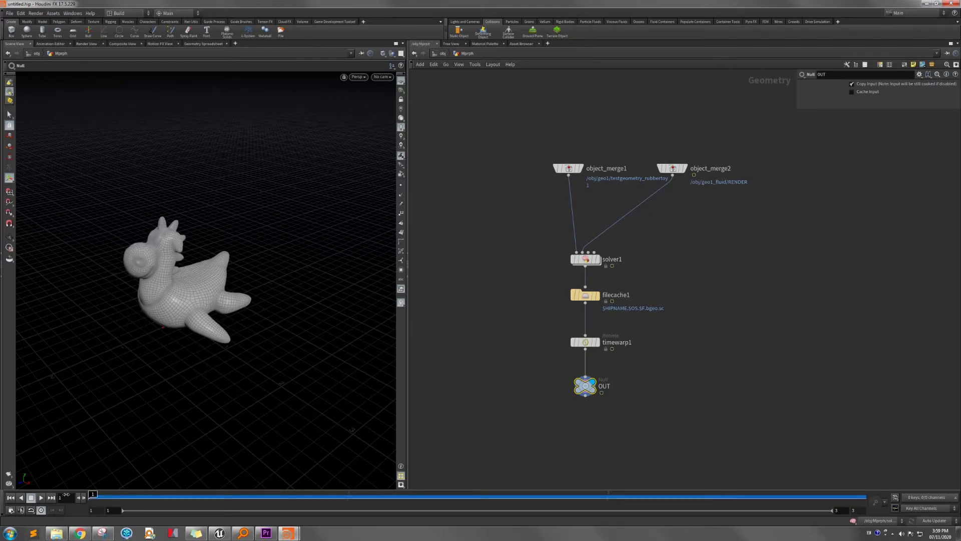
pyautogui.moveTo(343, 500); pyautogui.dragTo(410, 501)
# Step: Place a GameDev Vertex Animation Textures (Beta) exporter node in the /out network
pyautogui.press('Tab')
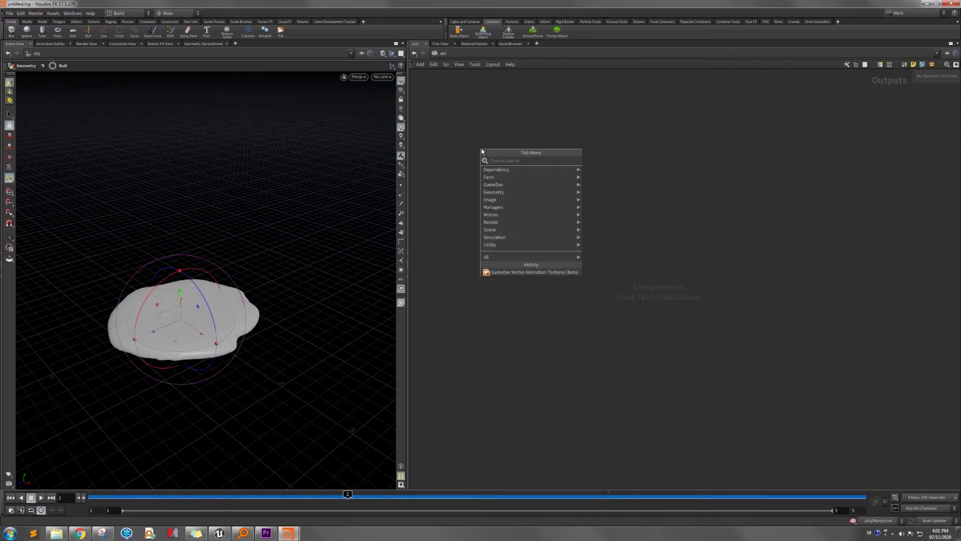
pyautogui.moveTo(503, 185)
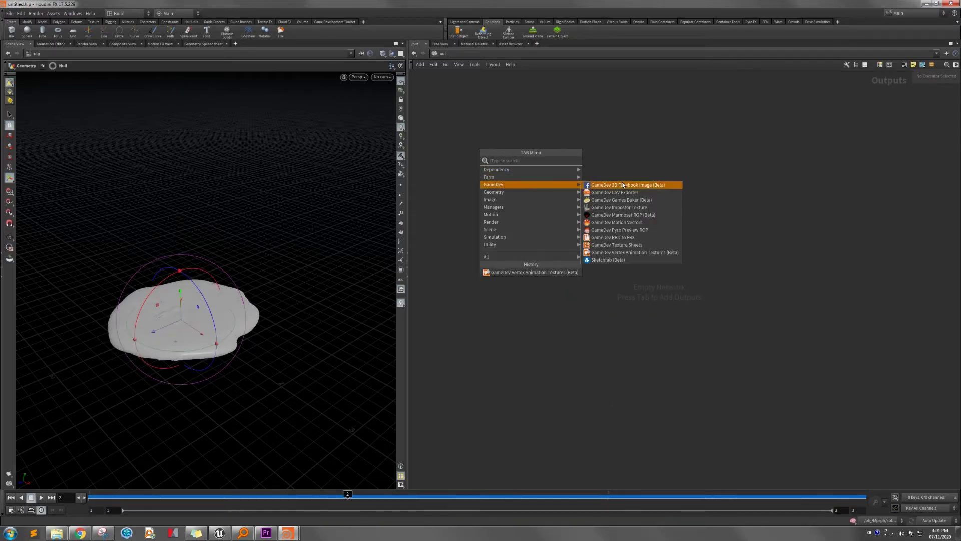
pyautogui.click(599, 253)
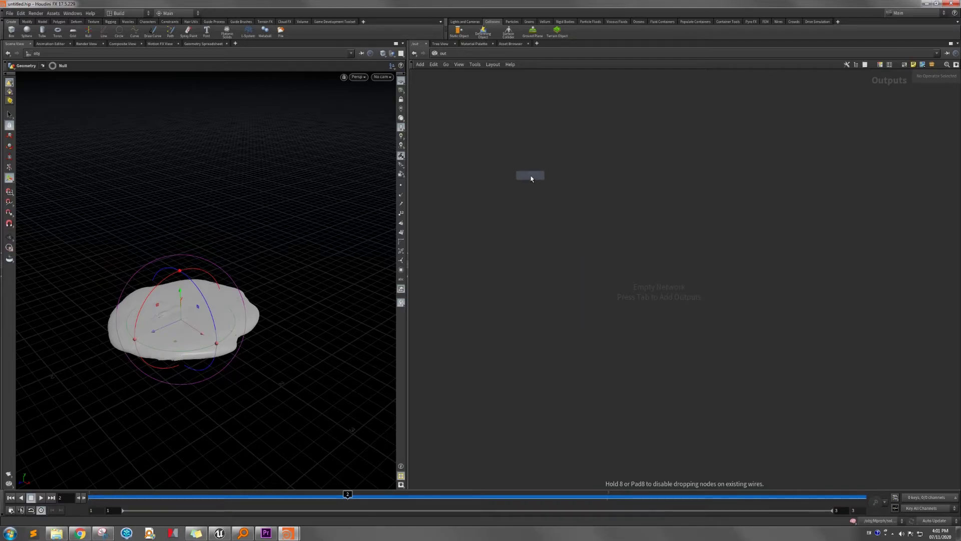
pyautogui.click(529, 176)
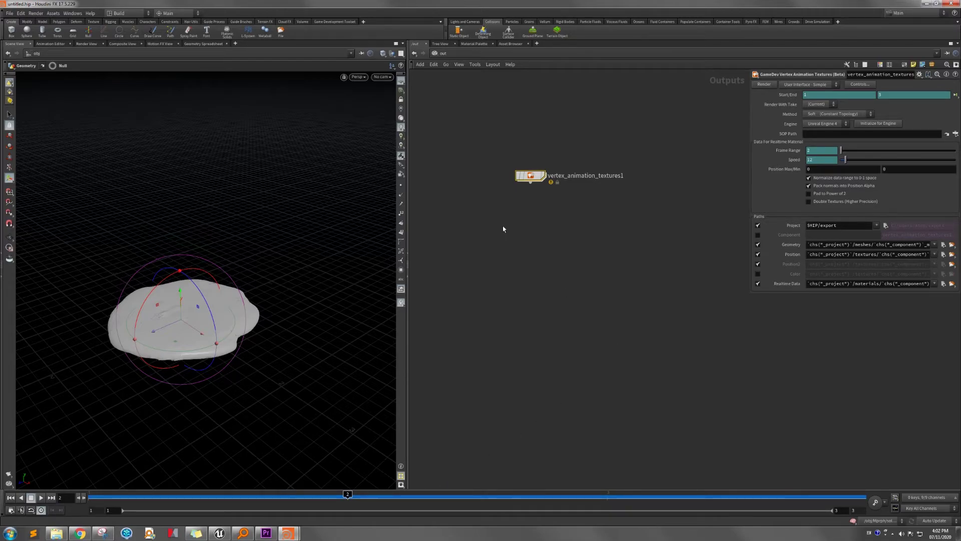
# Step: Set SOP Path to /obj/Mprph/OUT, uncheck Pack normals into Position Alpha, and check Pad to Power of 2
pyautogui.moveTo(544, 182); pyautogui.dragTo(589, 239)
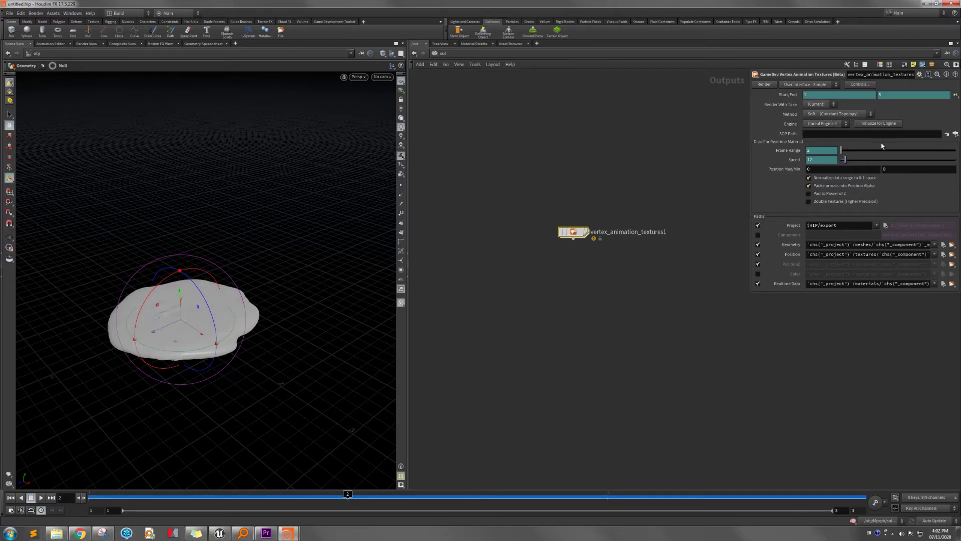
pyautogui.click(945, 134)
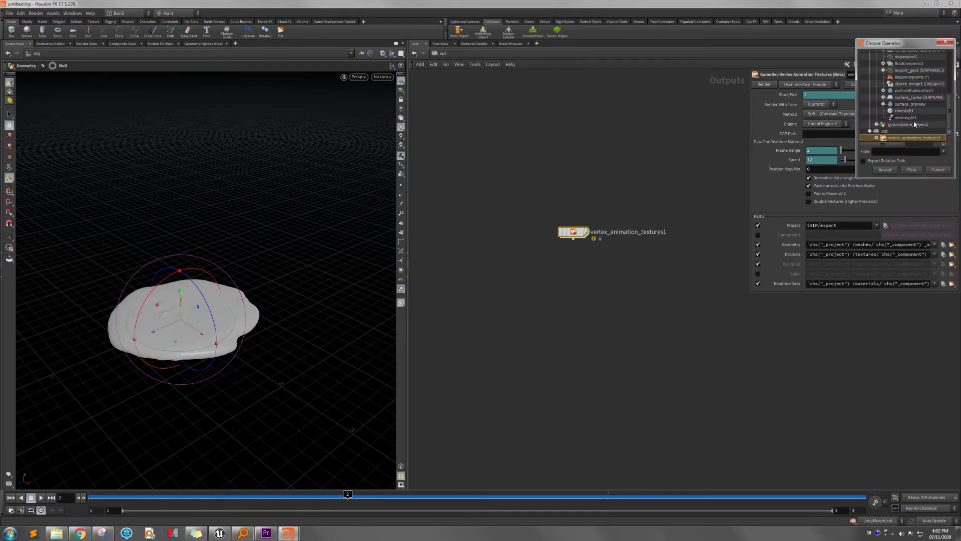
pyautogui.scroll(4, 904, 131)
pyautogui.scroll(2, 898, 125)
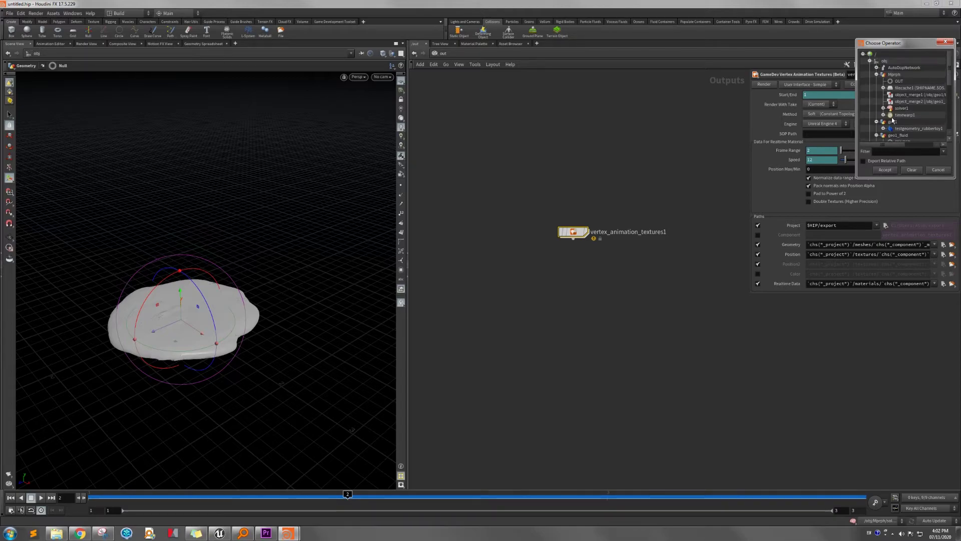
pyautogui.doubleClick(893, 80)
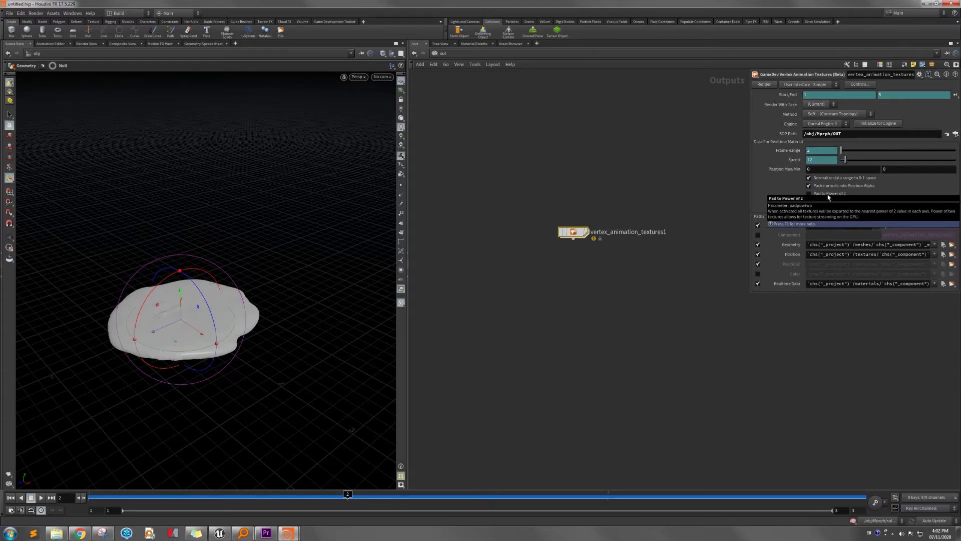
pyautogui.click(809, 185)
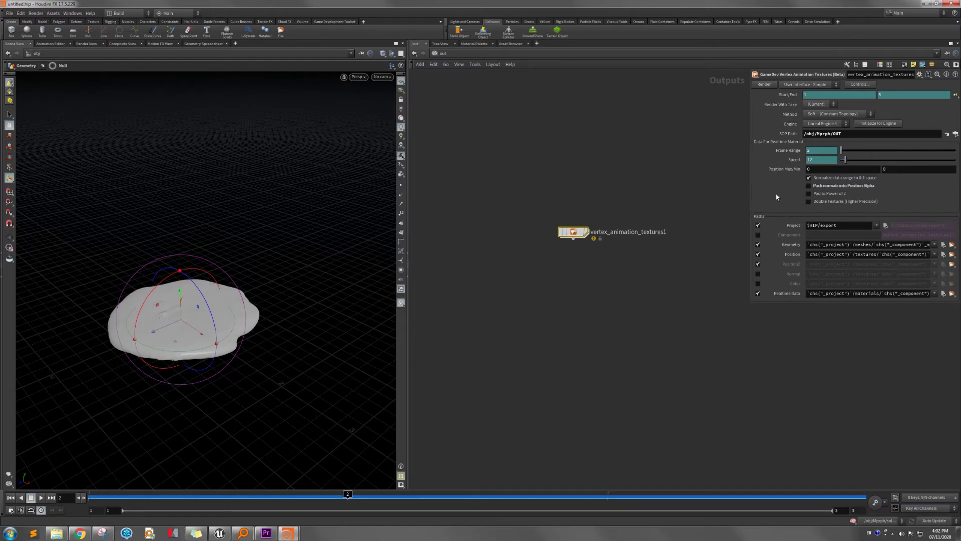
pyautogui.click(847, 194)
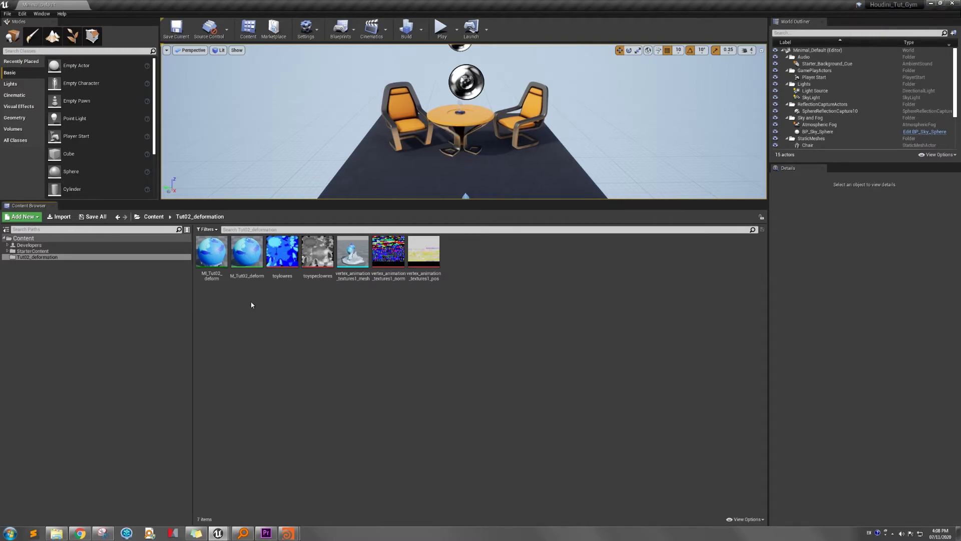
# Step: Open vertex_animation_textures1_pos and keep its compression at HDR (RGB, no sRGB)
pyautogui.doubleClick(425, 254)
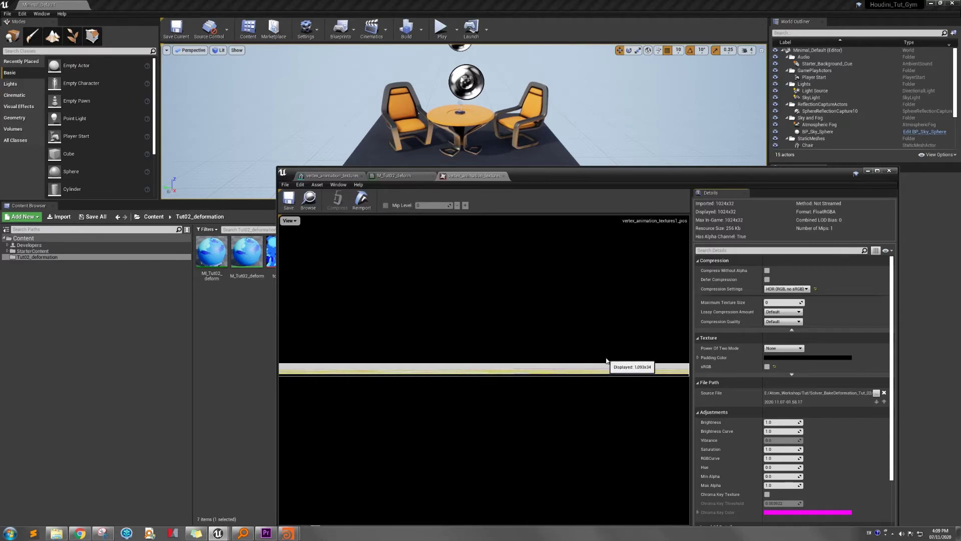
pyautogui.moveTo(609, 175); pyautogui.dragTo(495, 141)
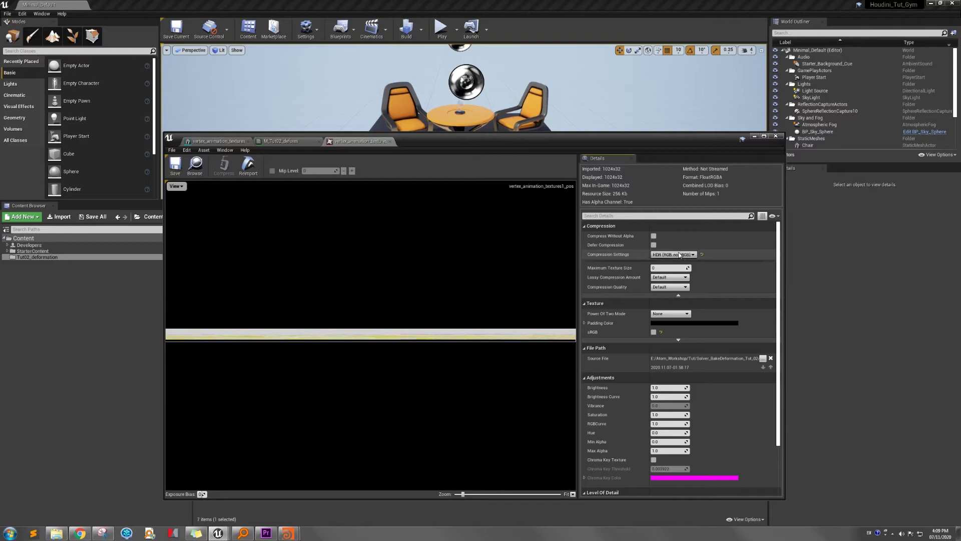
pyautogui.click(655, 255)
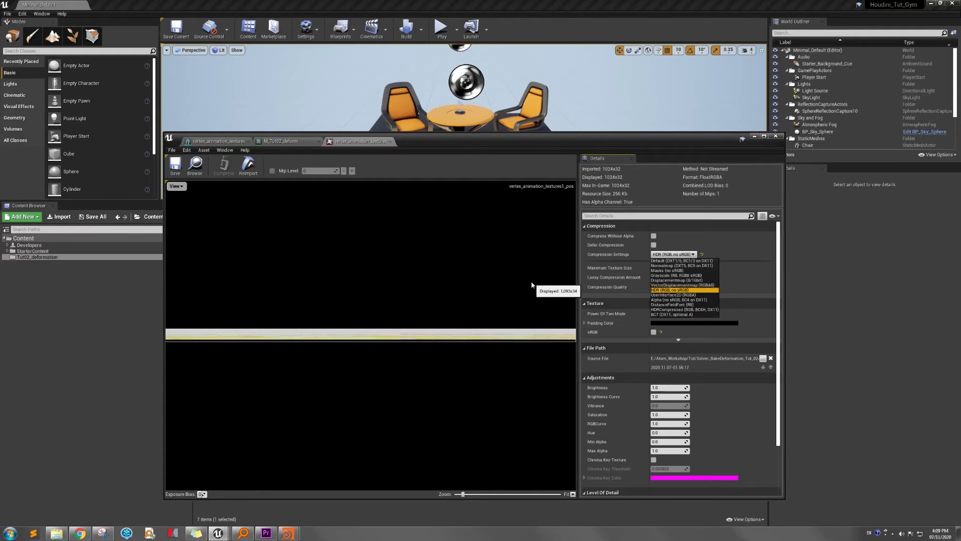
pyautogui.click(531, 285)
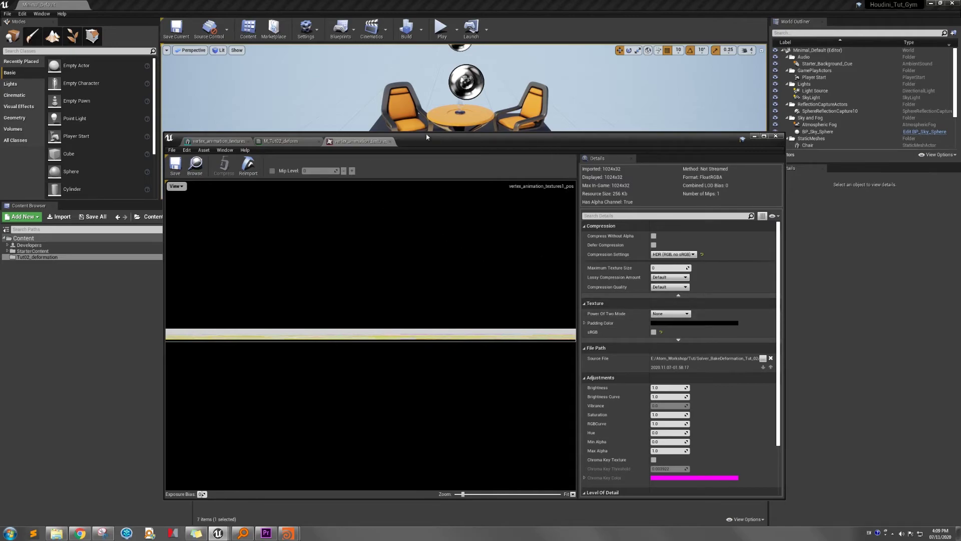
# Step: Close the position texture and inspect the normal vertex-animation Texture Sample in M_Tut02_deform
pyautogui.click(391, 141)
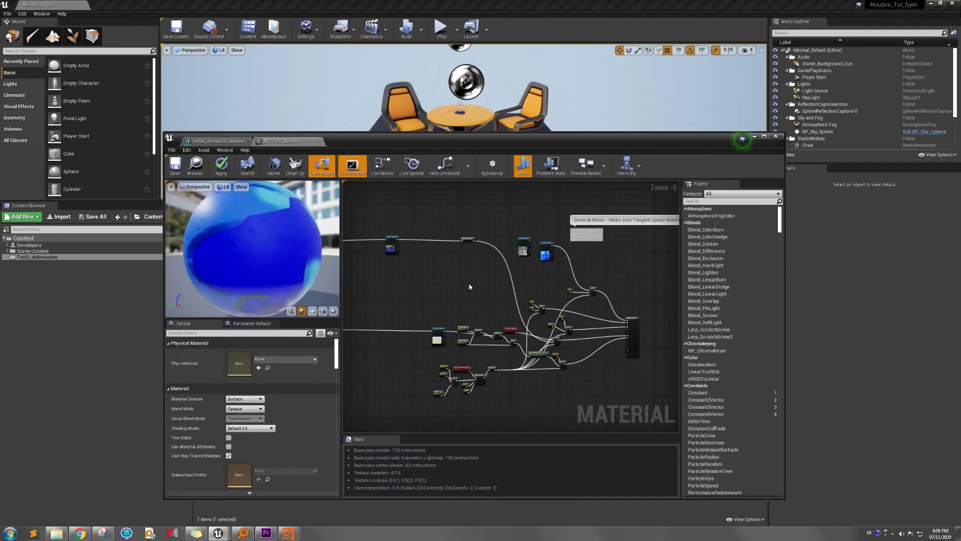
pyautogui.moveTo(457, 288); pyautogui.dragTo(473, 270, button='right')
pyautogui.rightClick(619, 297)
pyautogui.rightClick(530, 292)
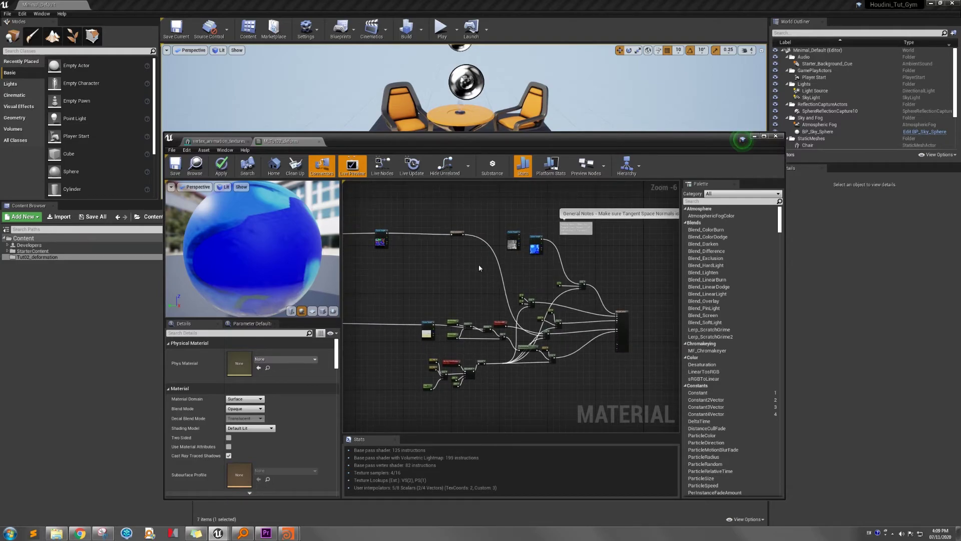
pyautogui.click(535, 247)
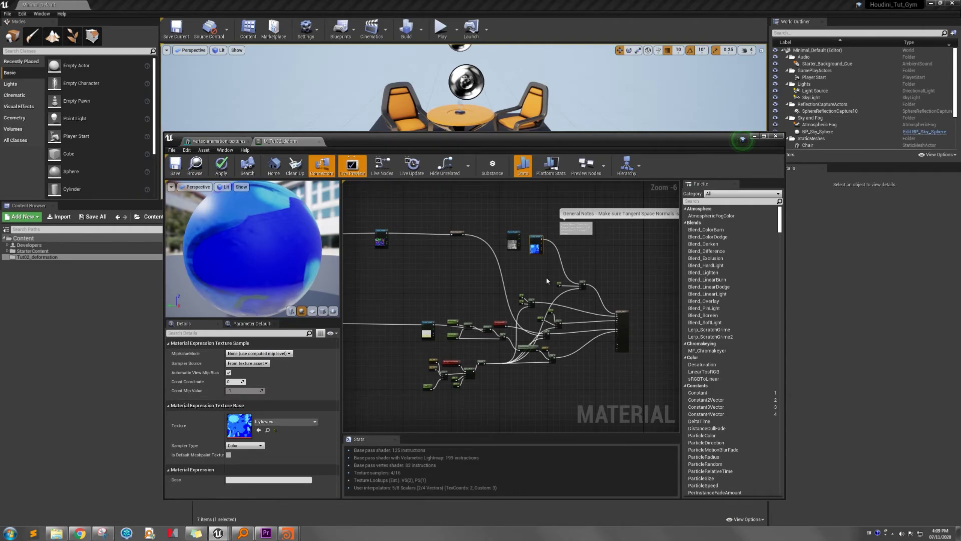
pyautogui.moveTo(532, 276); pyautogui.dragTo(581, 261, button='right')
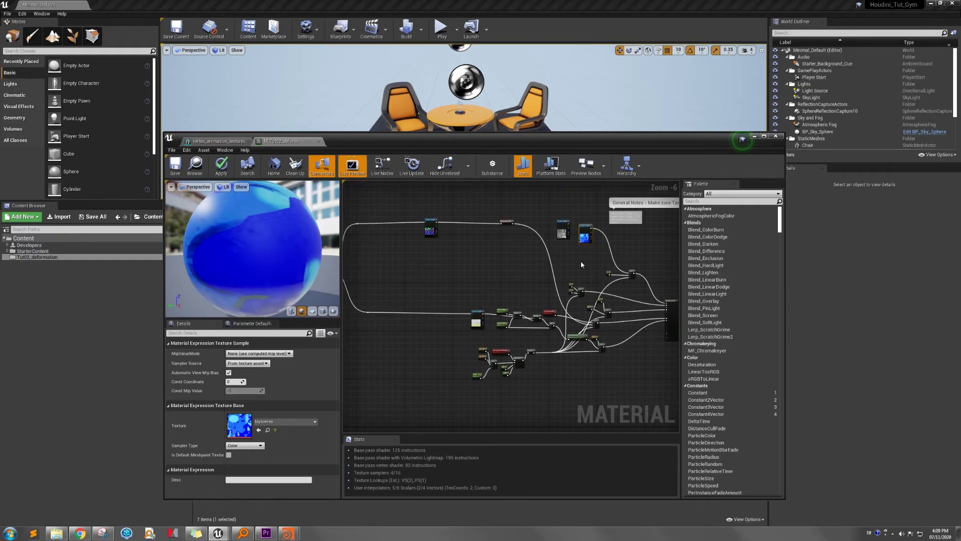
pyautogui.scroll(4, 522, 249)
pyautogui.click(522, 248)
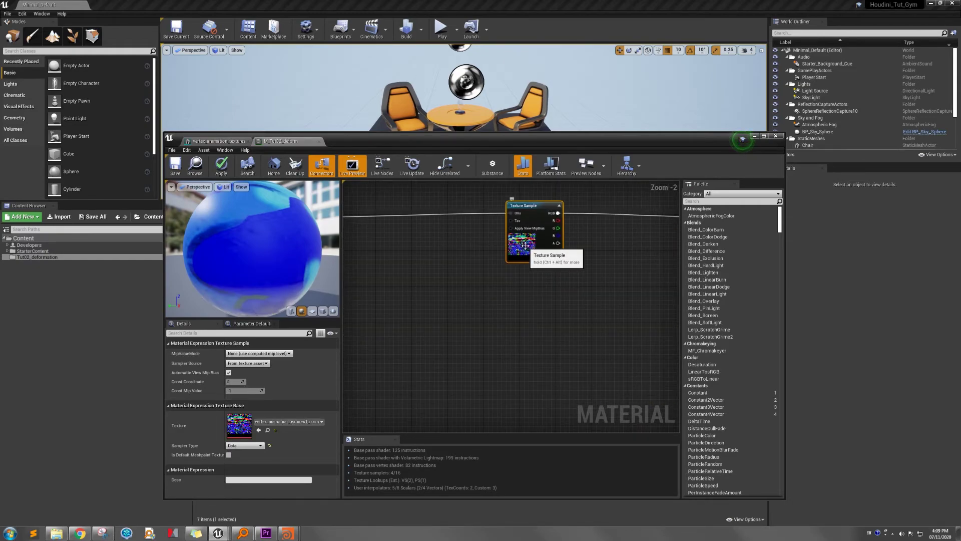
# Step: Inspect the position Texture Sample, the Position Max/Min nodes and the Lerp scalar parameter
pyautogui.moveTo(584, 294); pyautogui.dragTo(534, 182, button='right')
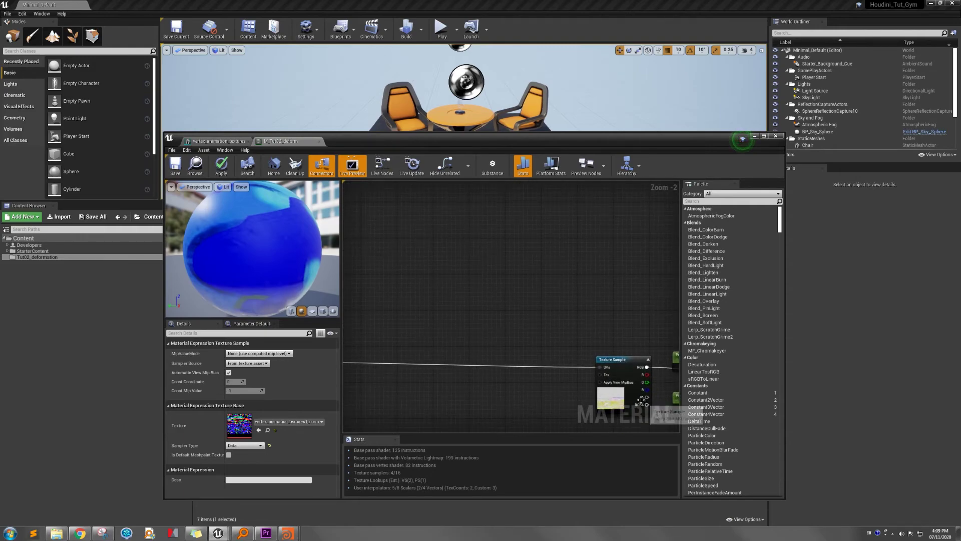
pyautogui.click(611, 393)
pyautogui.scroll(-3, 520, 372)
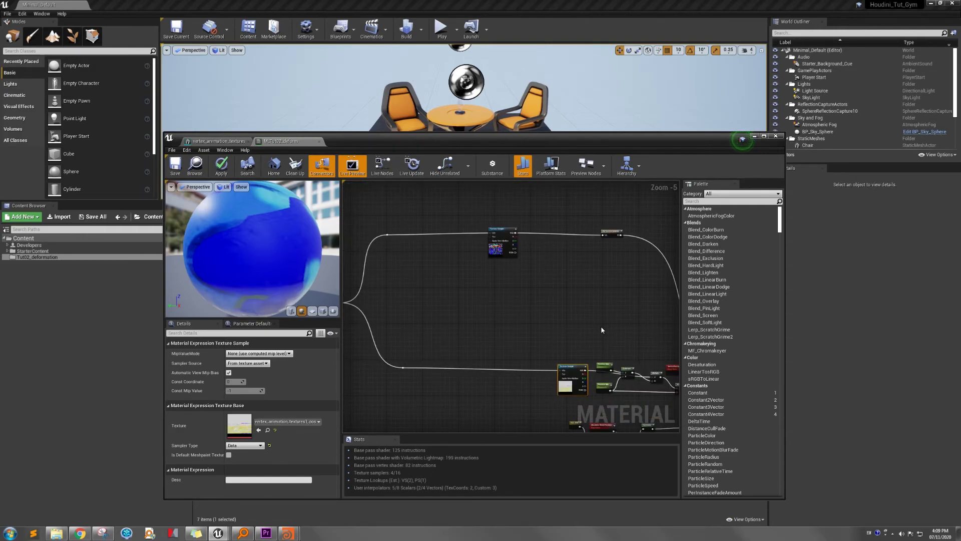
pyautogui.moveTo(601, 326); pyautogui.dragTo(481, 256, button='right')
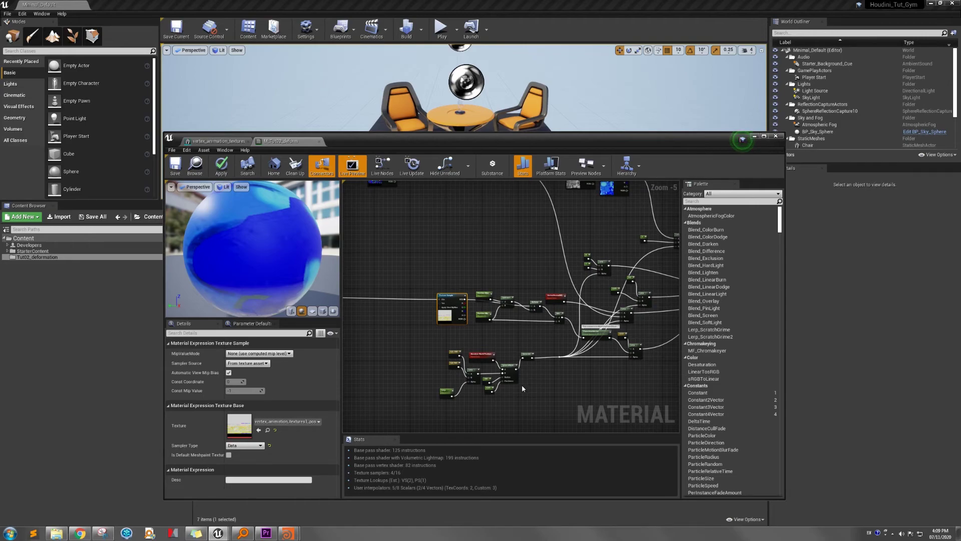
pyautogui.scroll(4, 528, 388)
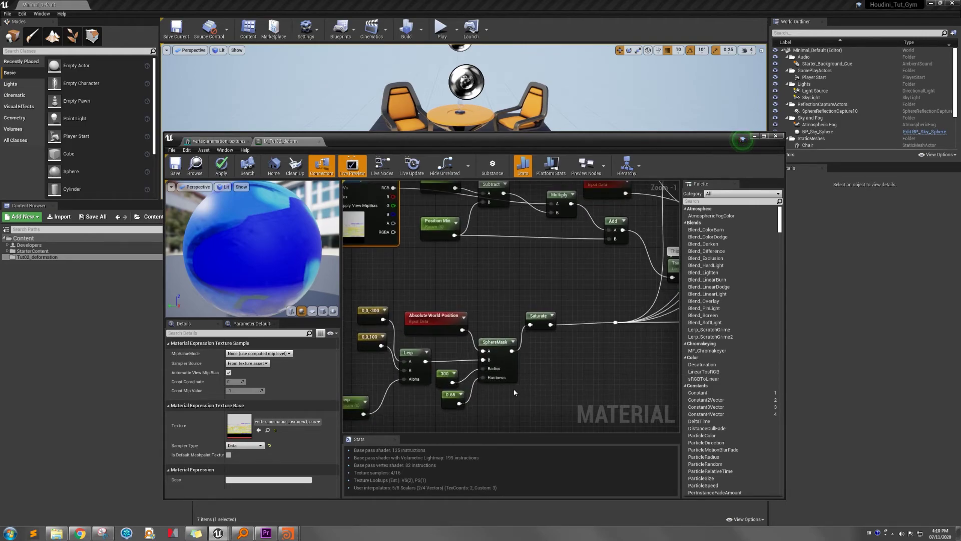
pyautogui.moveTo(514, 392); pyautogui.dragTo(541, 396, button='right')
pyautogui.scroll(-3, 504, 383)
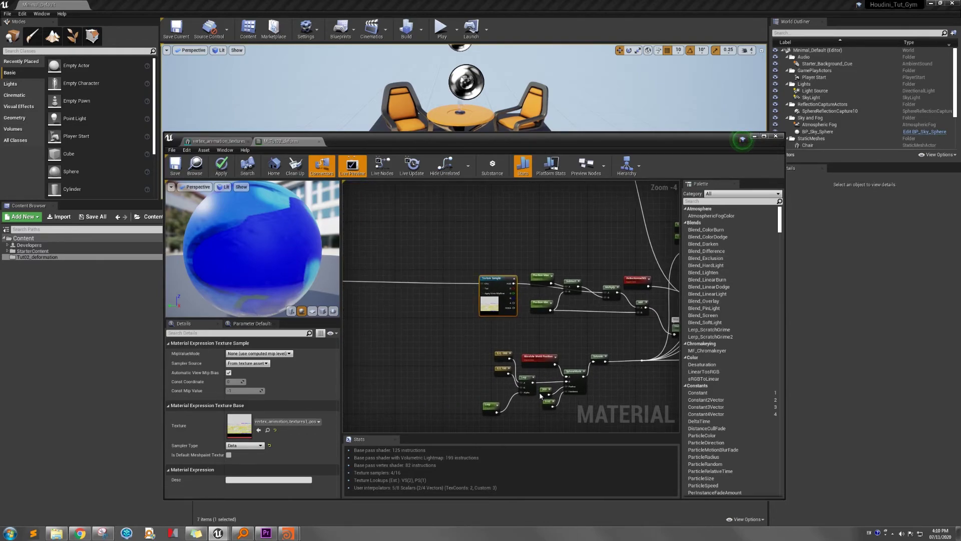
pyautogui.click(482, 404)
pyautogui.scroll(3, 465, 398)
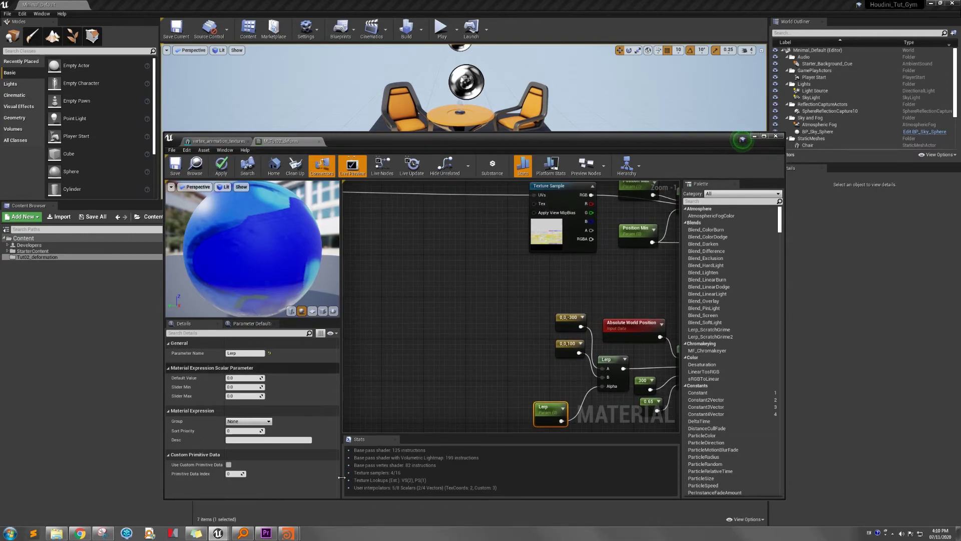
# Step: Bring up the material instance editor alongside the toy mesh preview
pyautogui.moveTo(218, 533)
pyautogui.click(286, 493)
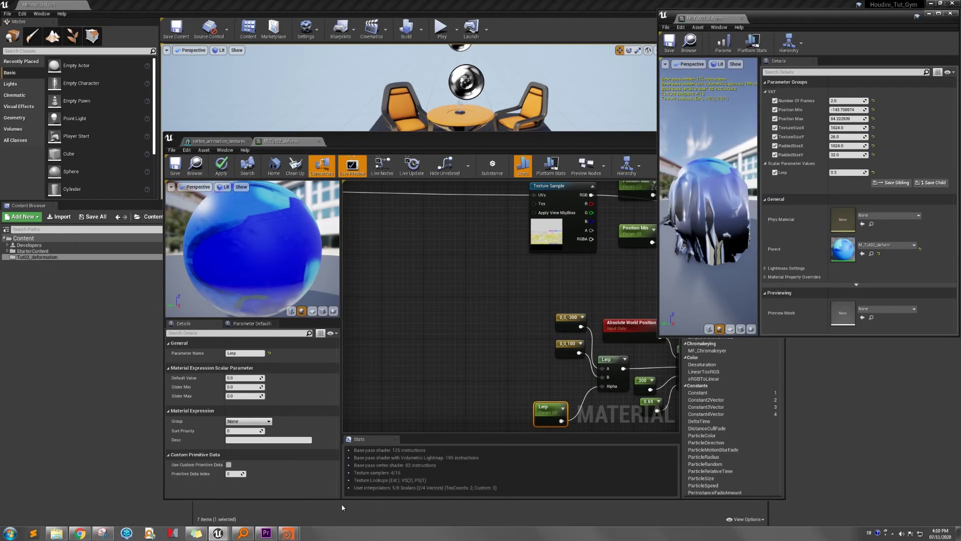
pyautogui.click(215, 141)
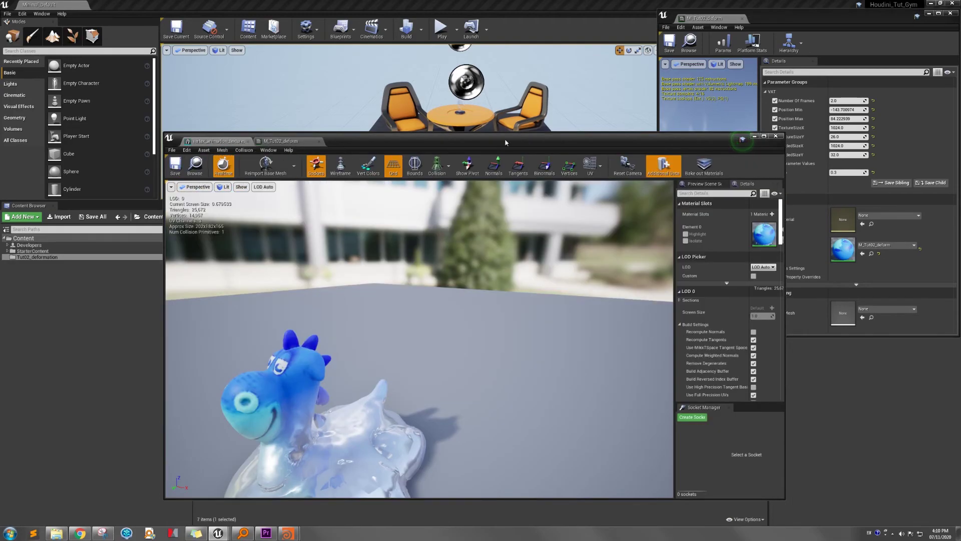
pyautogui.moveTo(505, 139); pyautogui.dragTo(389, 110)
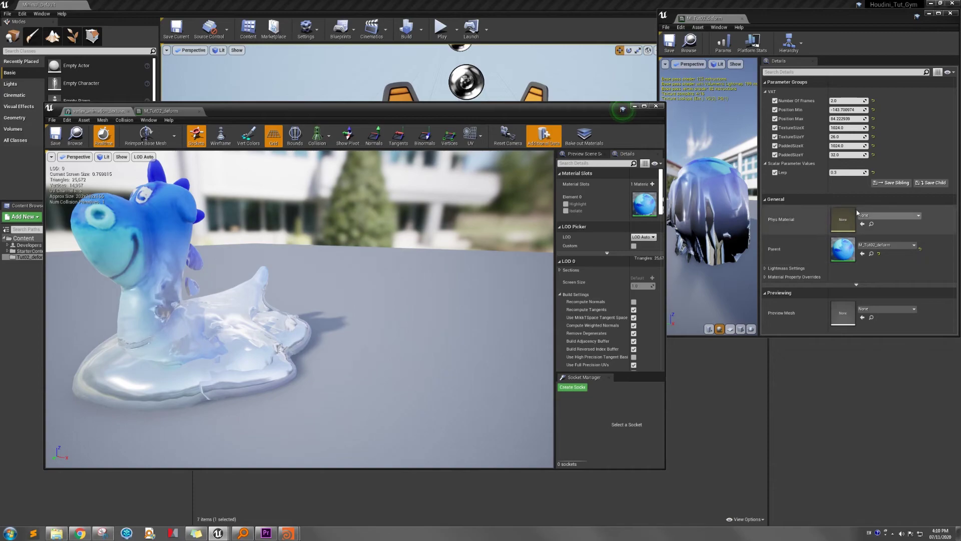
# Step: Set Lerp to 0, then 1, then scrub it to 0.038095 to blend the melt
pyautogui.click(855, 173)
pyautogui.write('0')
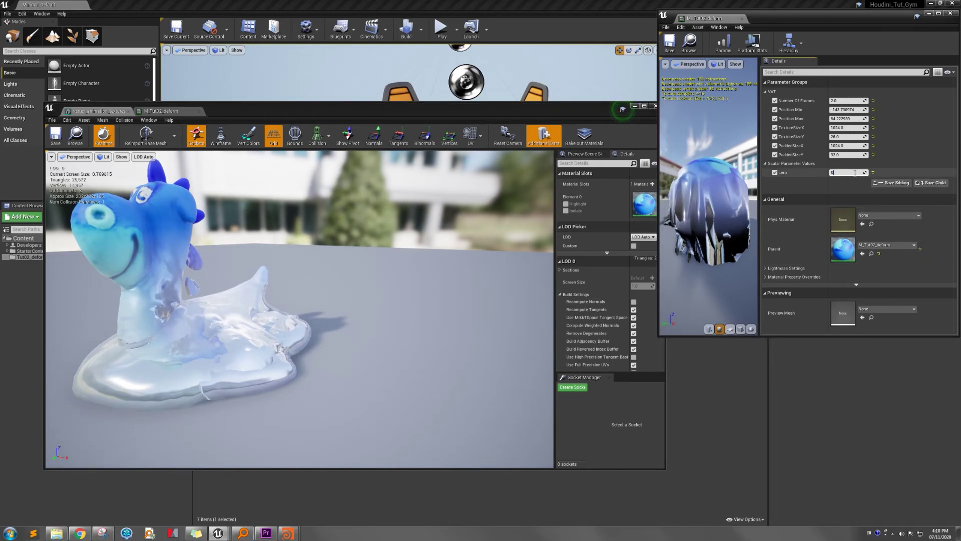
pyautogui.press('Return')
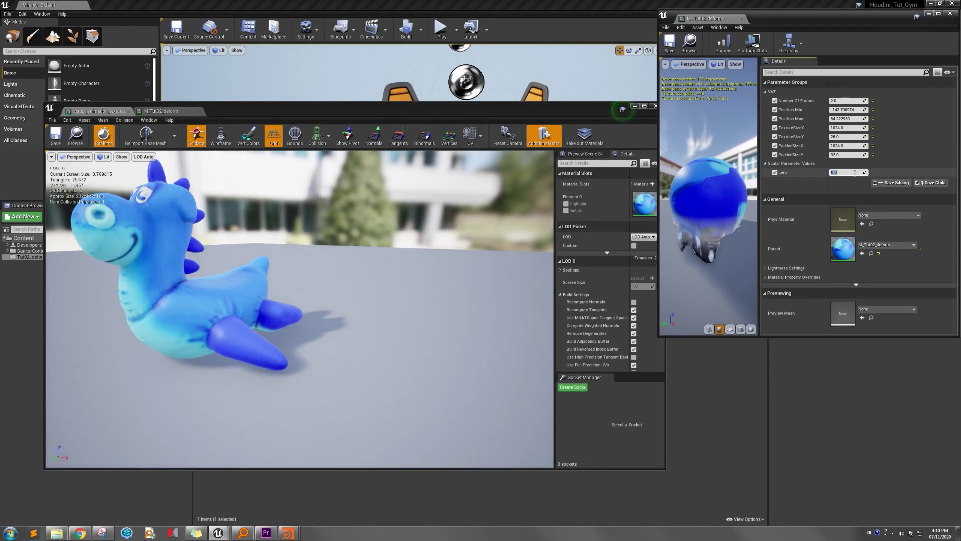
pyautogui.write('1')
pyautogui.press('Return')
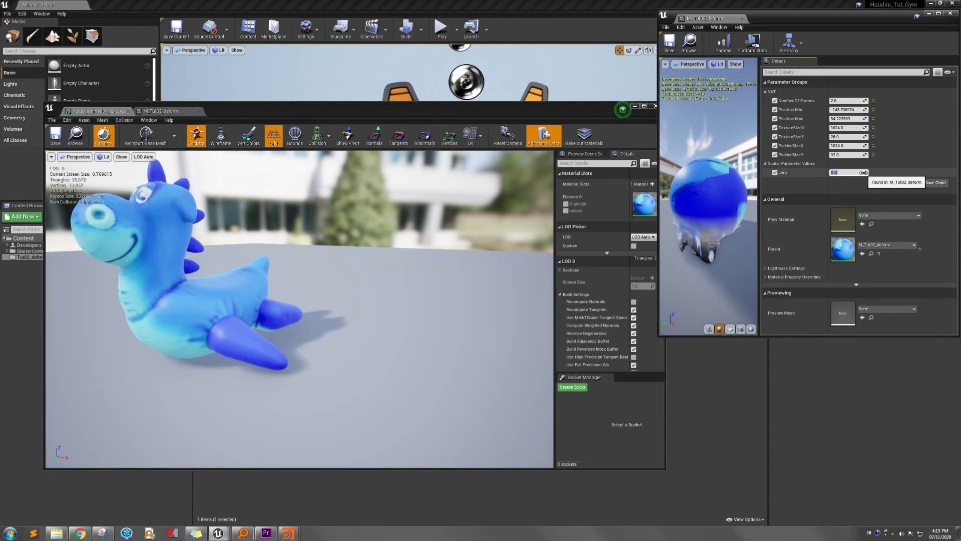
pyautogui.press('Return')
pyautogui.moveTo(863, 173)
pyautogui.mouseDown()
pyautogui.moveTo(901, 173)
pyautogui.moveTo(869, 172)
pyautogui.mouseUp()
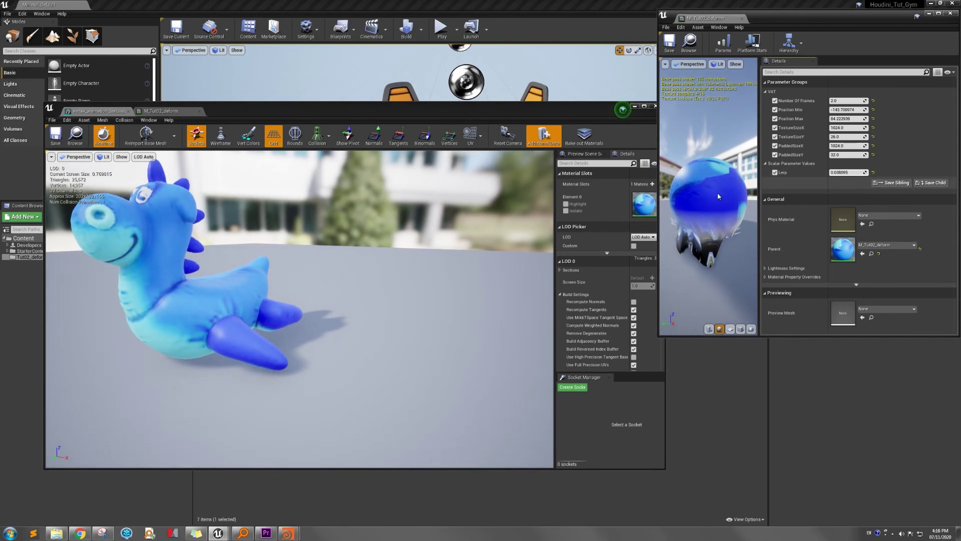